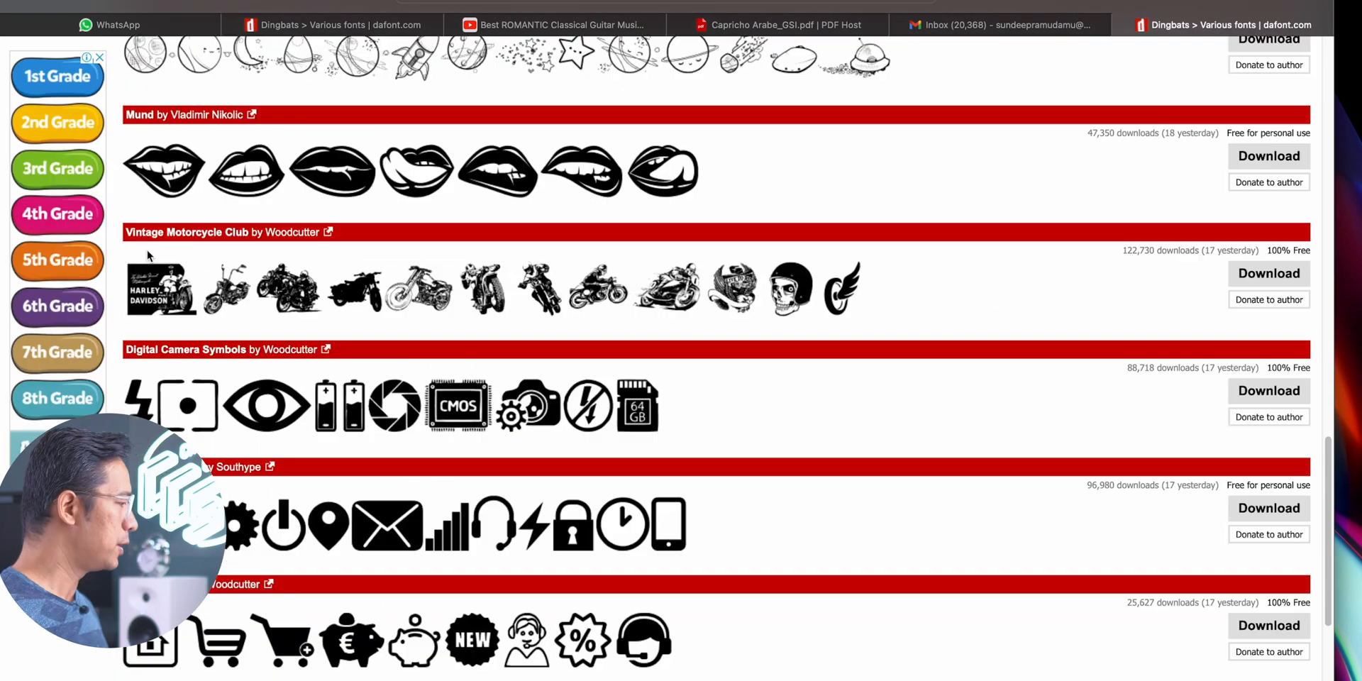
Download the Vintage Motorcycle Club dingbat font and install the downloaded Vintage Motorcycle Club2.ttf file
left_click(1275, 282)
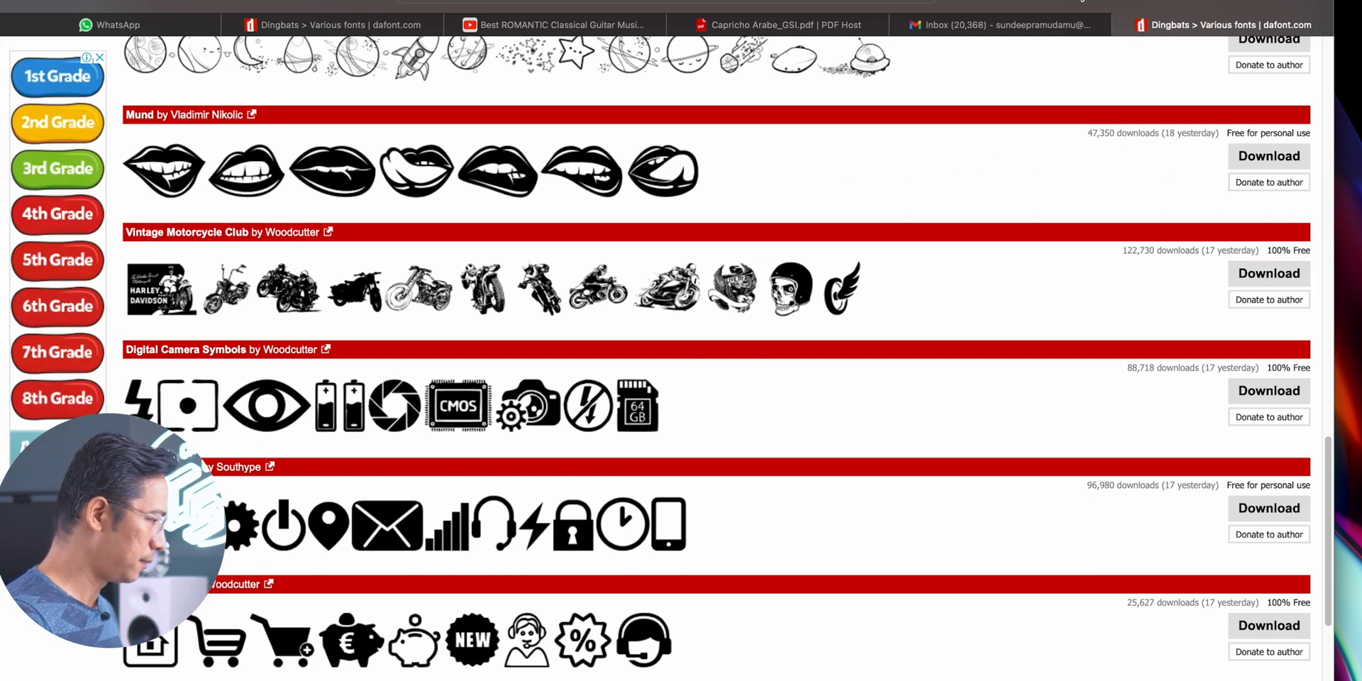
left_click(1215, 3)
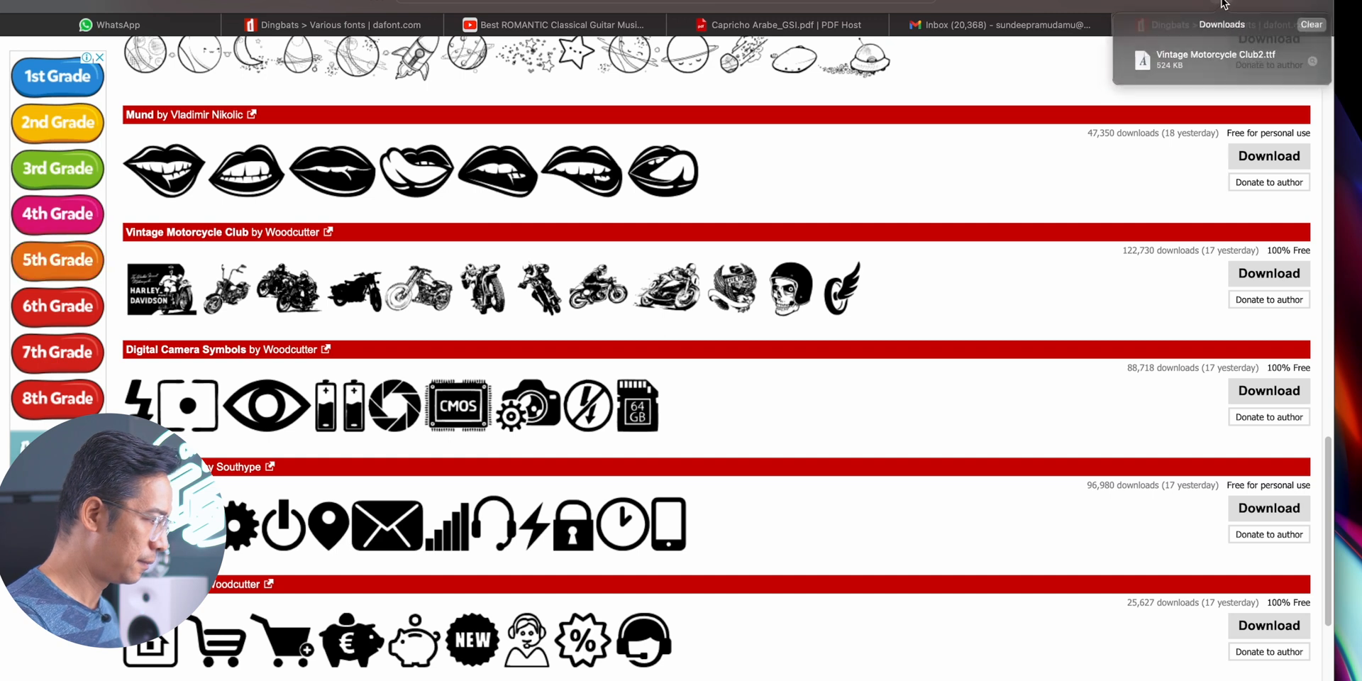
double_click(1173, 76)
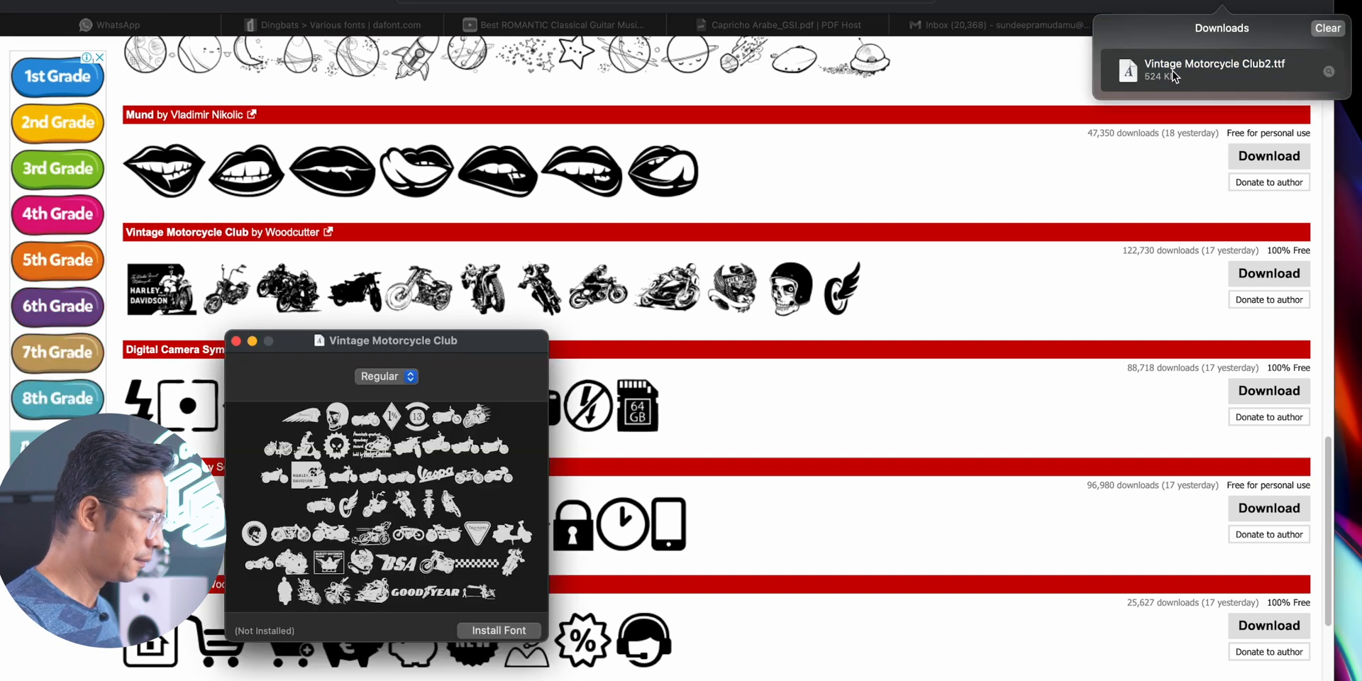
left_click(525, 631)
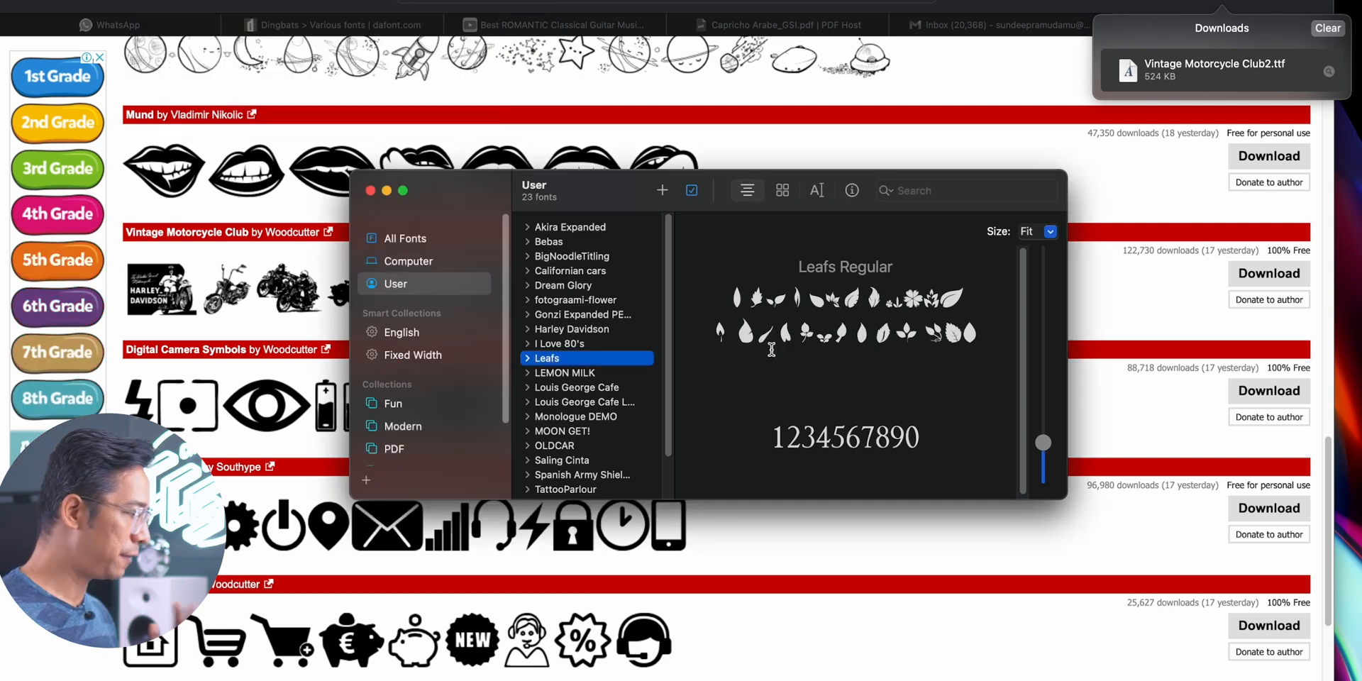
Switch to Illustrator and create a new document from the A3 preset
mouse_move(5, 341)
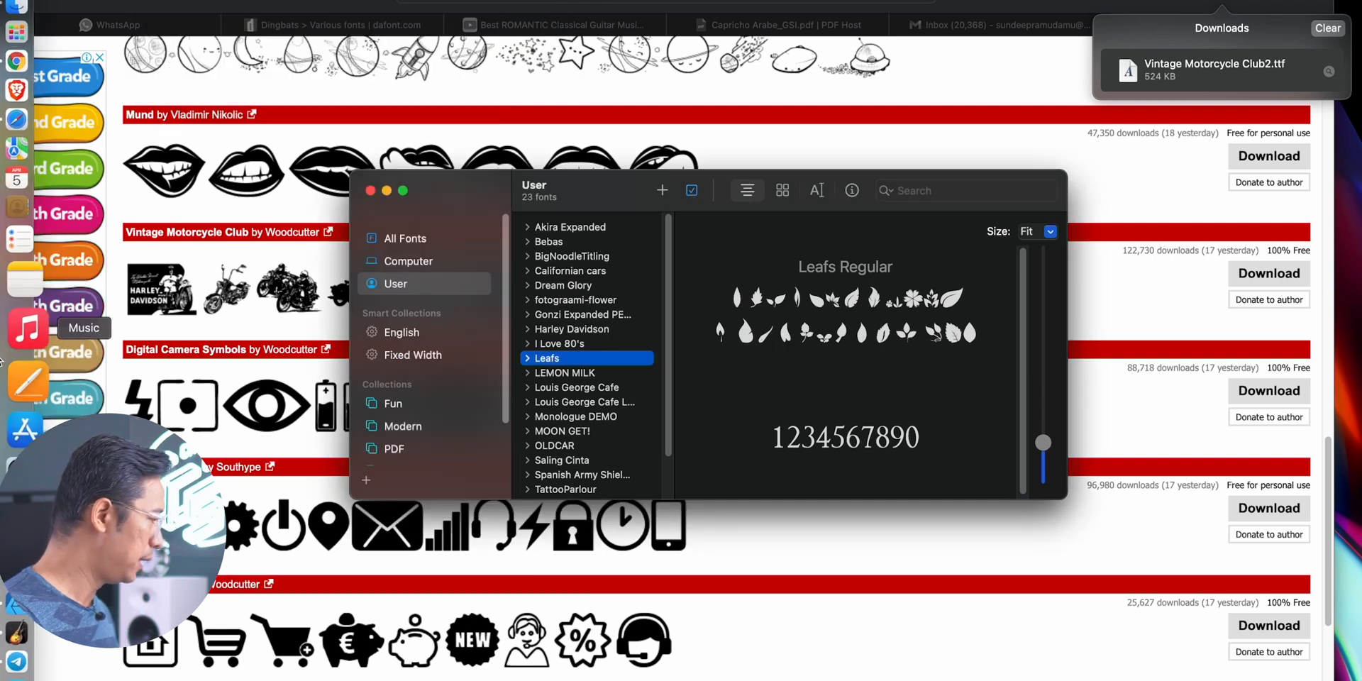
left_click(19, 584)
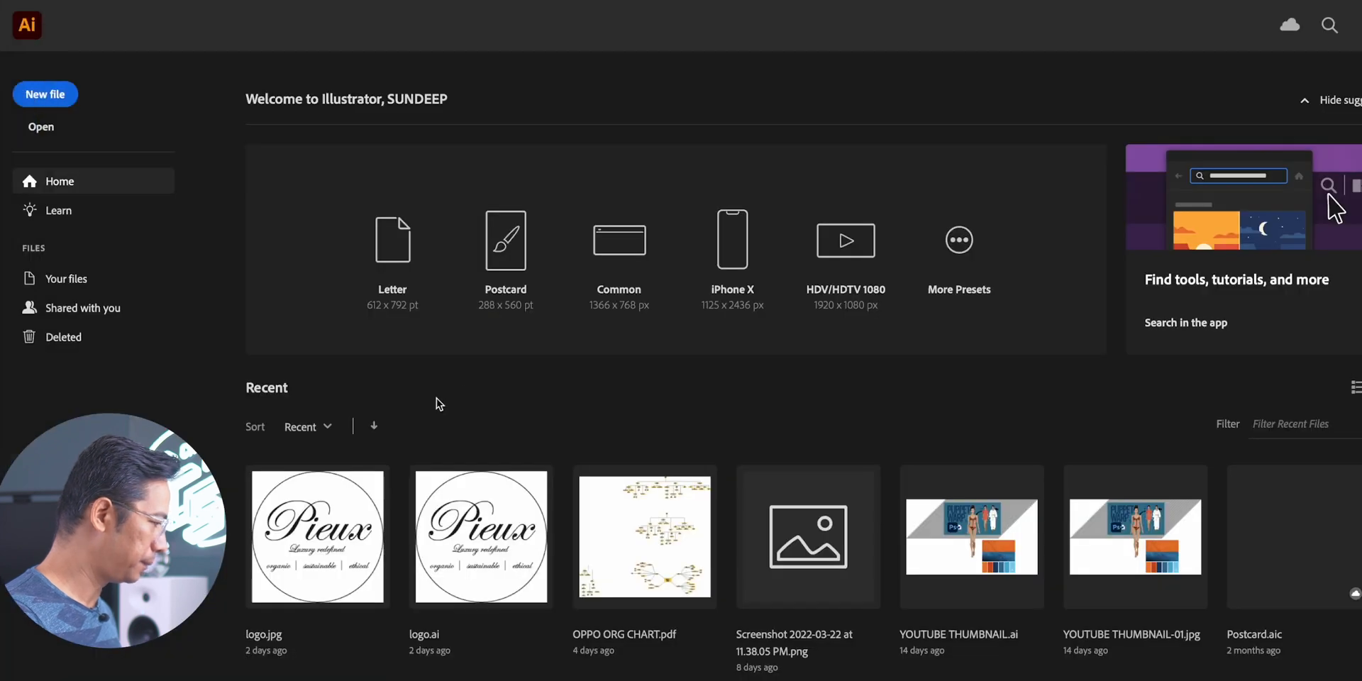
left_click(46, 95)
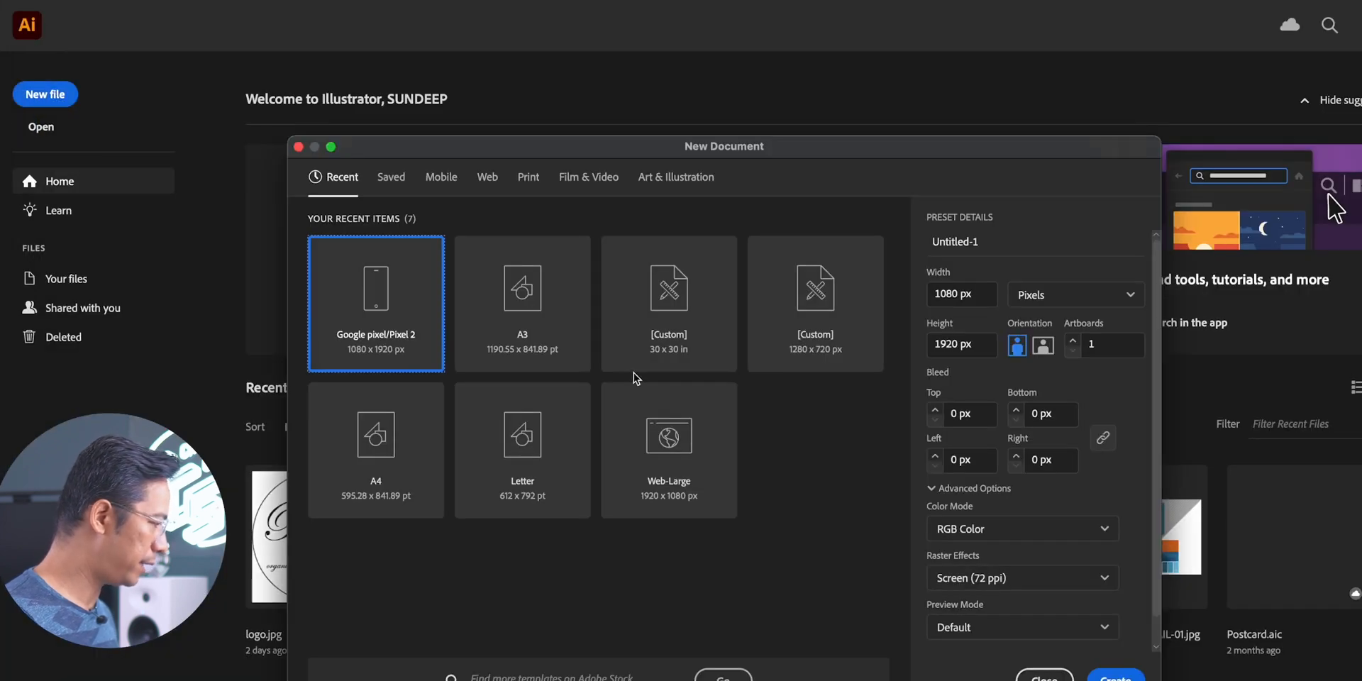
left_click(566, 309)
left_click(1116, 676)
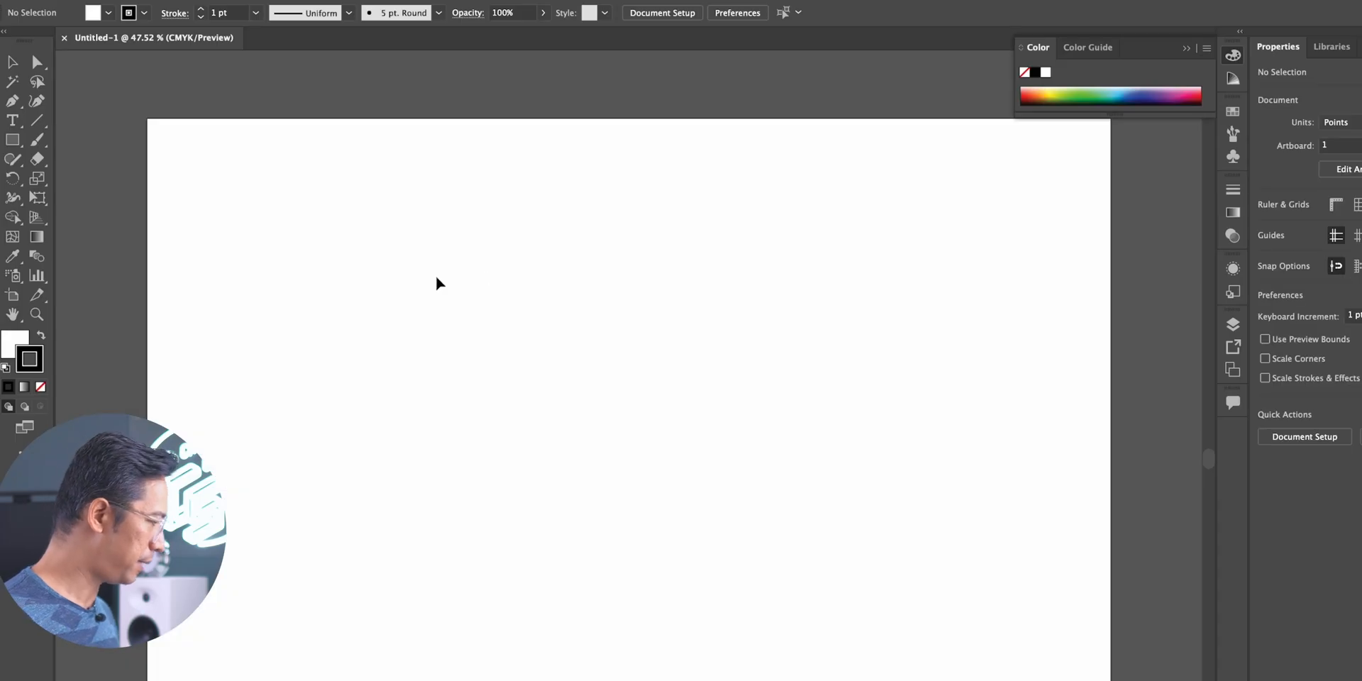
left_click(17, 122)
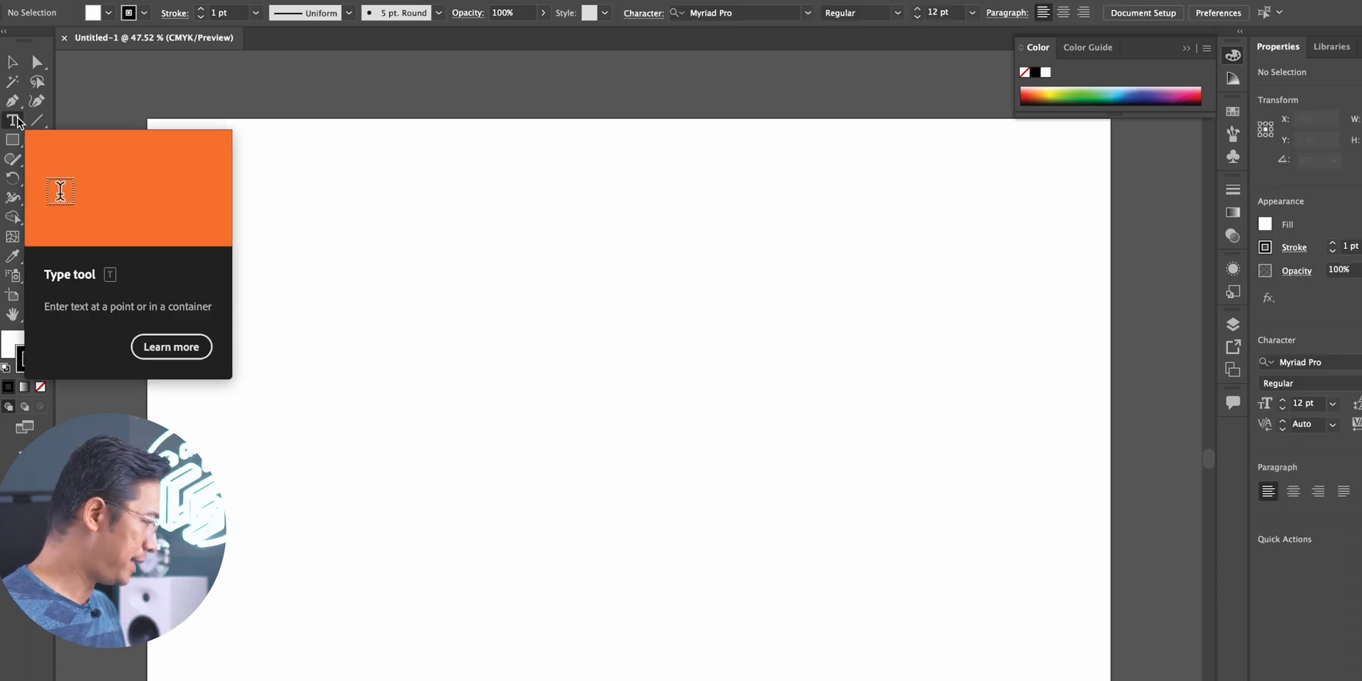
left_click(283, 216)
type("1234567890")
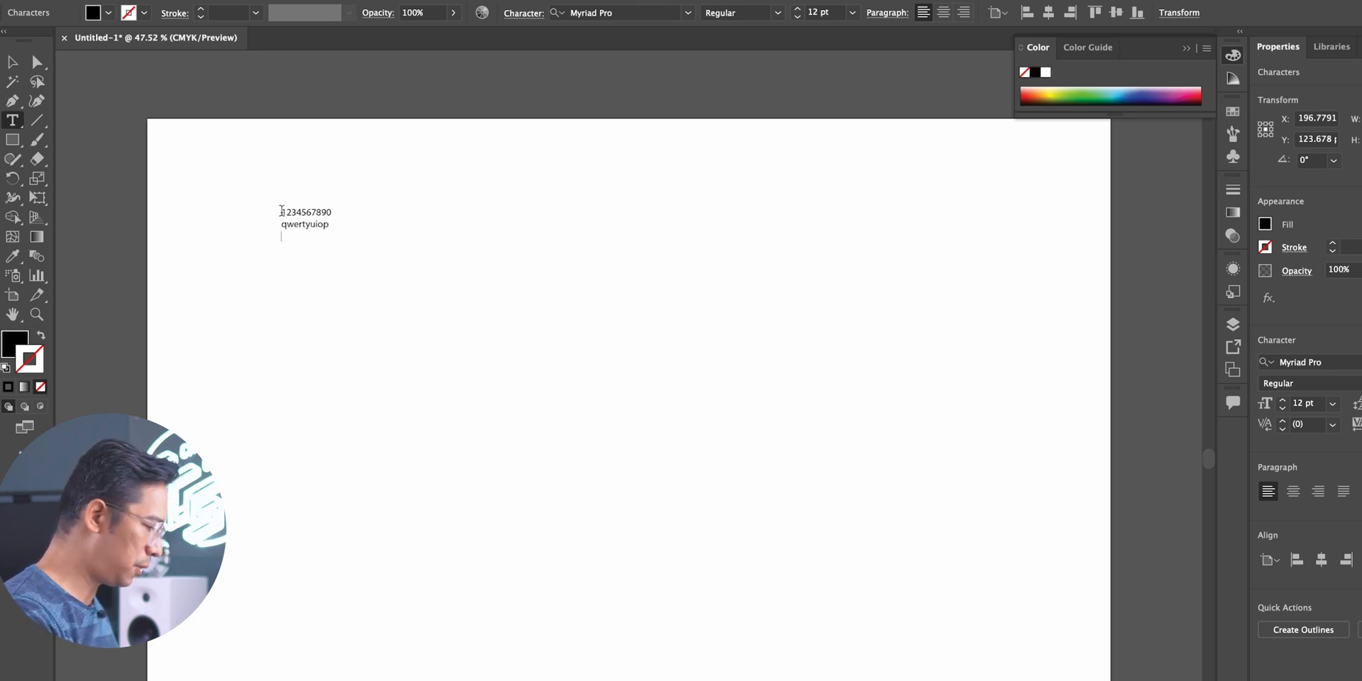
type("zxcvbnm")
key("Return")
type("QWERTYUIOP")
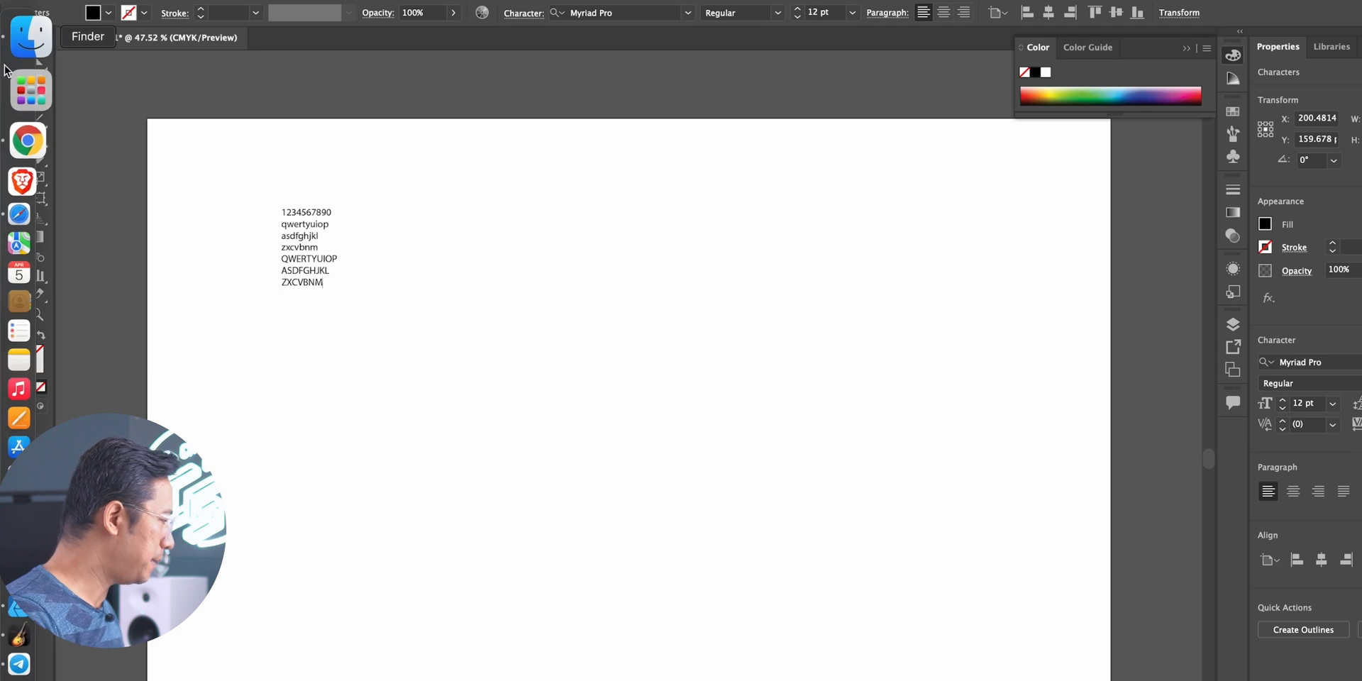
left_click(12, 63)
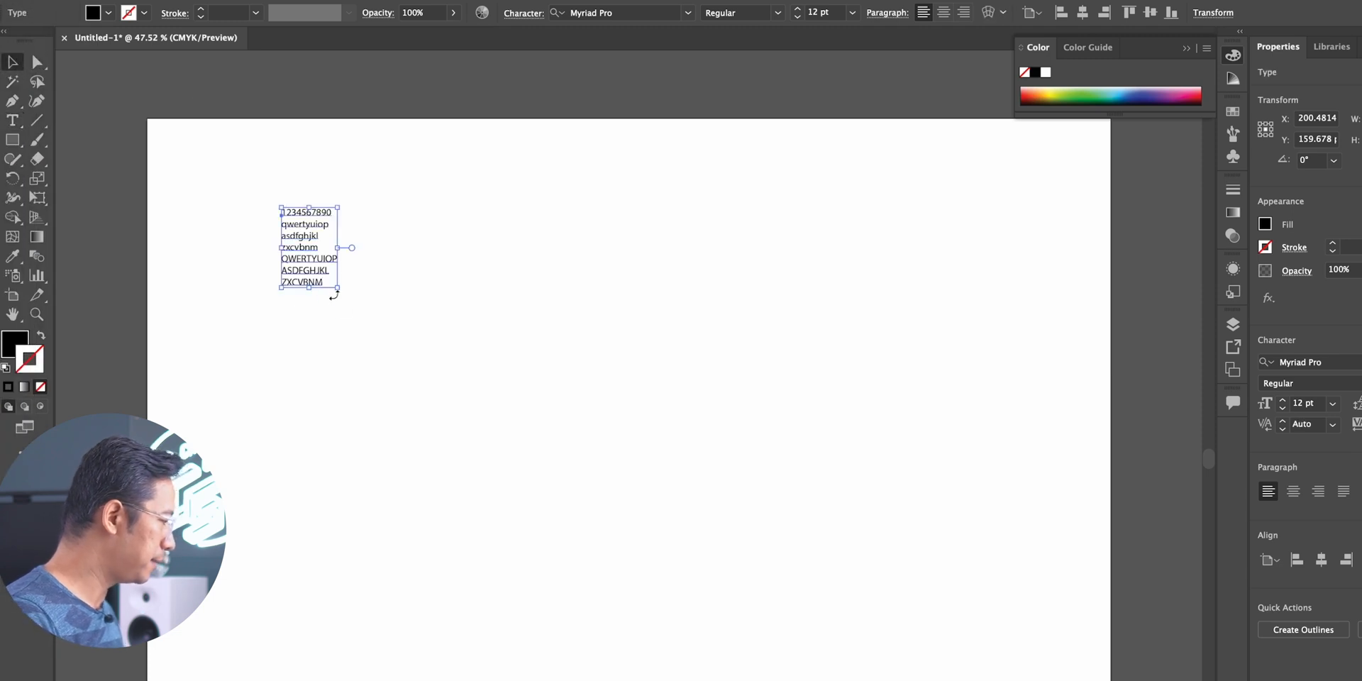
left_click_drag(338, 288, 688, 641)
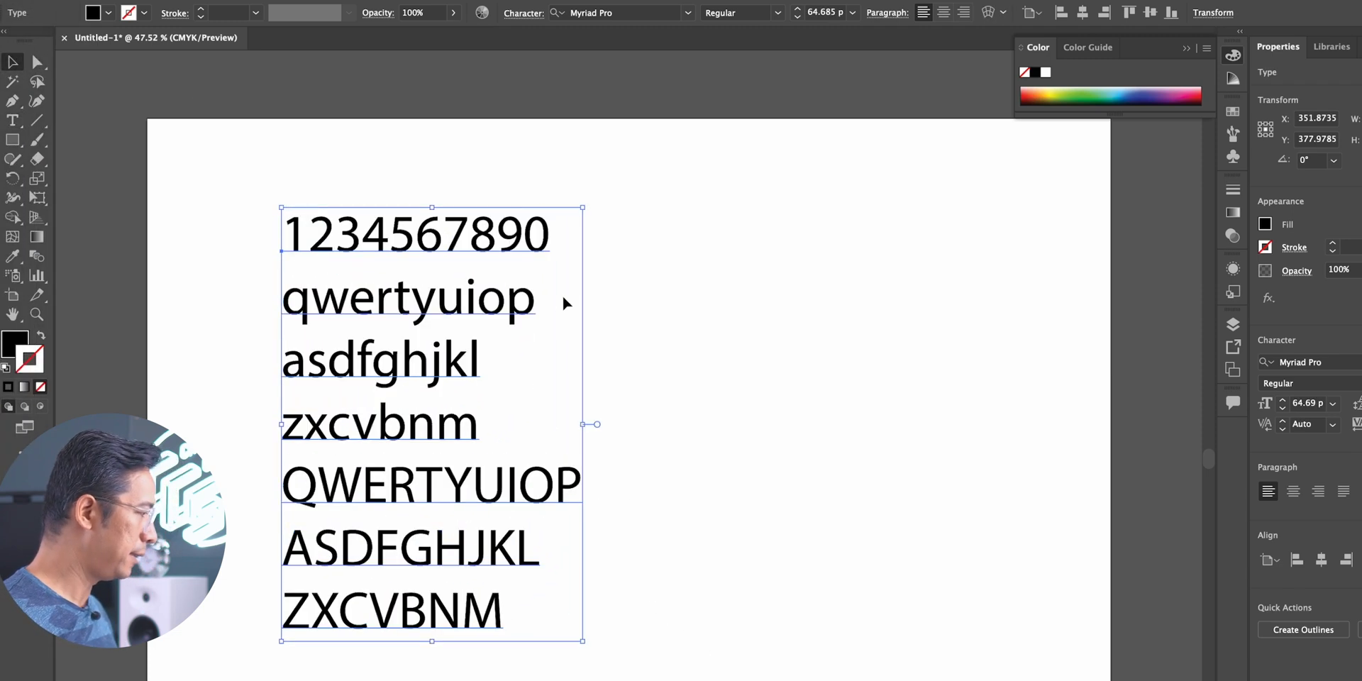
Change the font of the text block to Vintage Motorcycle Club
mouse_move(5, 400)
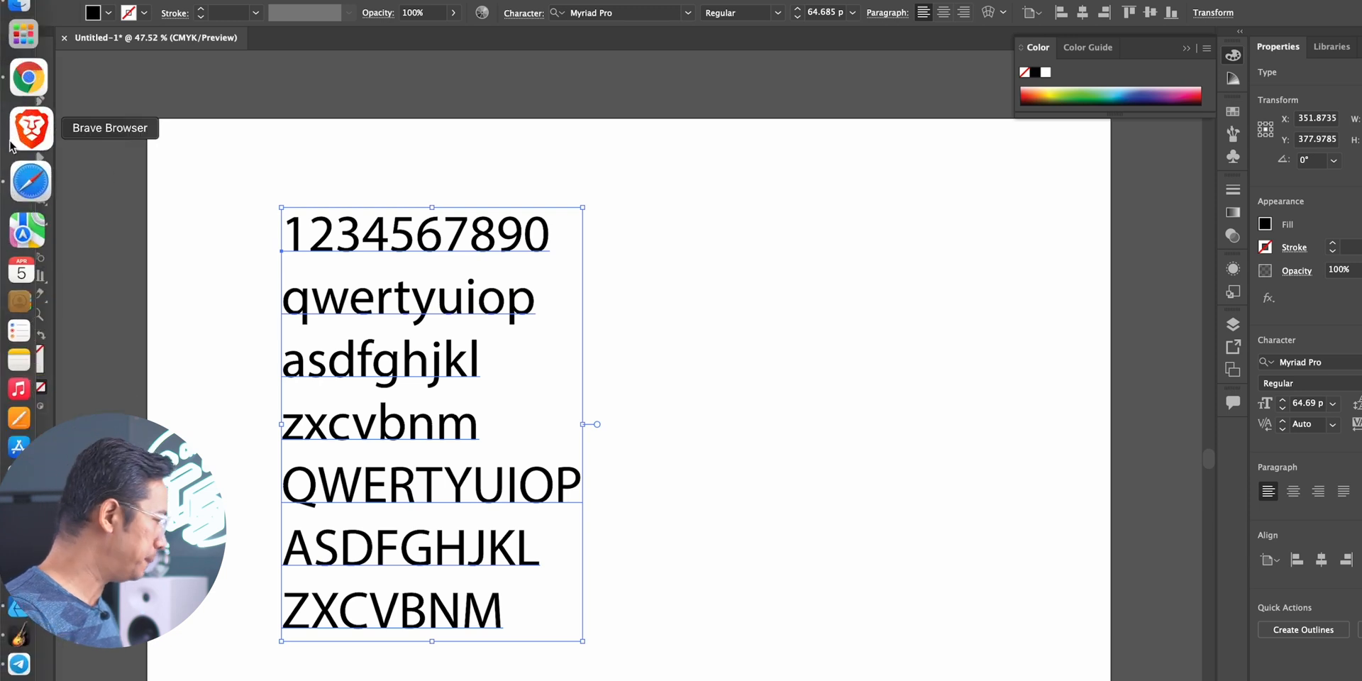
left_click(17, 169)
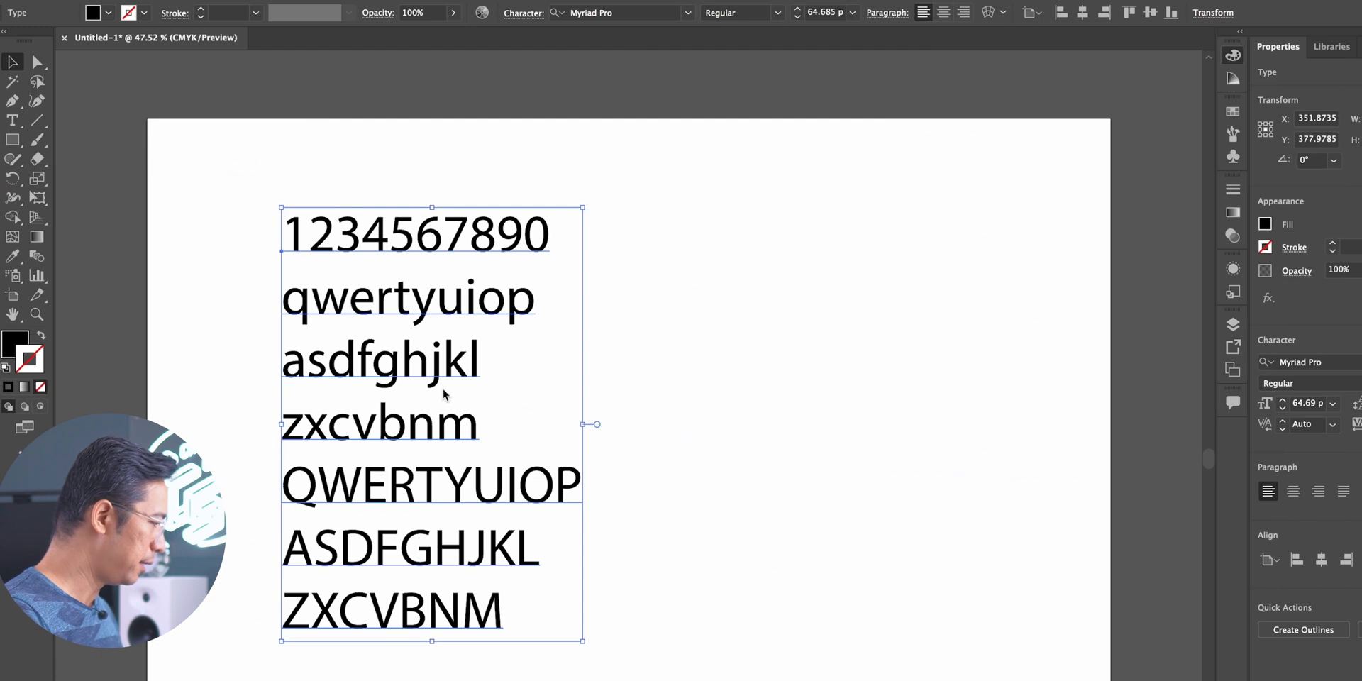
right_click(447, 374)
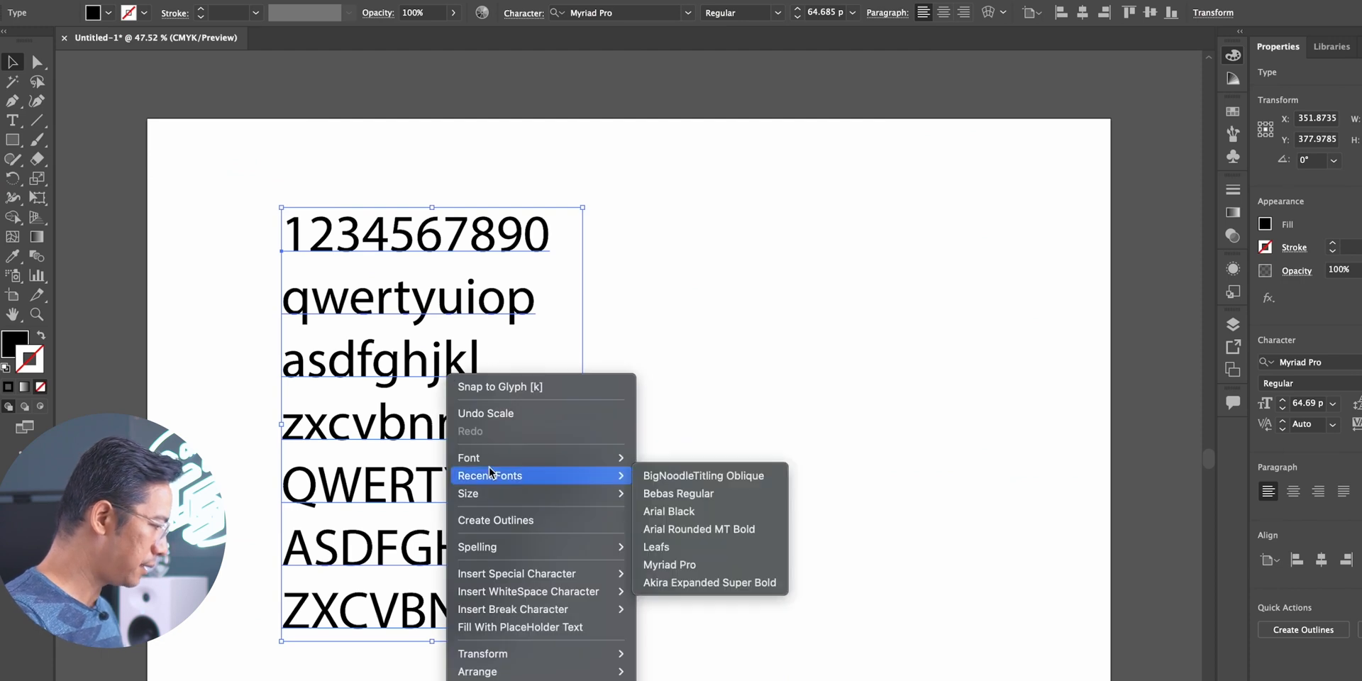
mouse_move(496, 460)
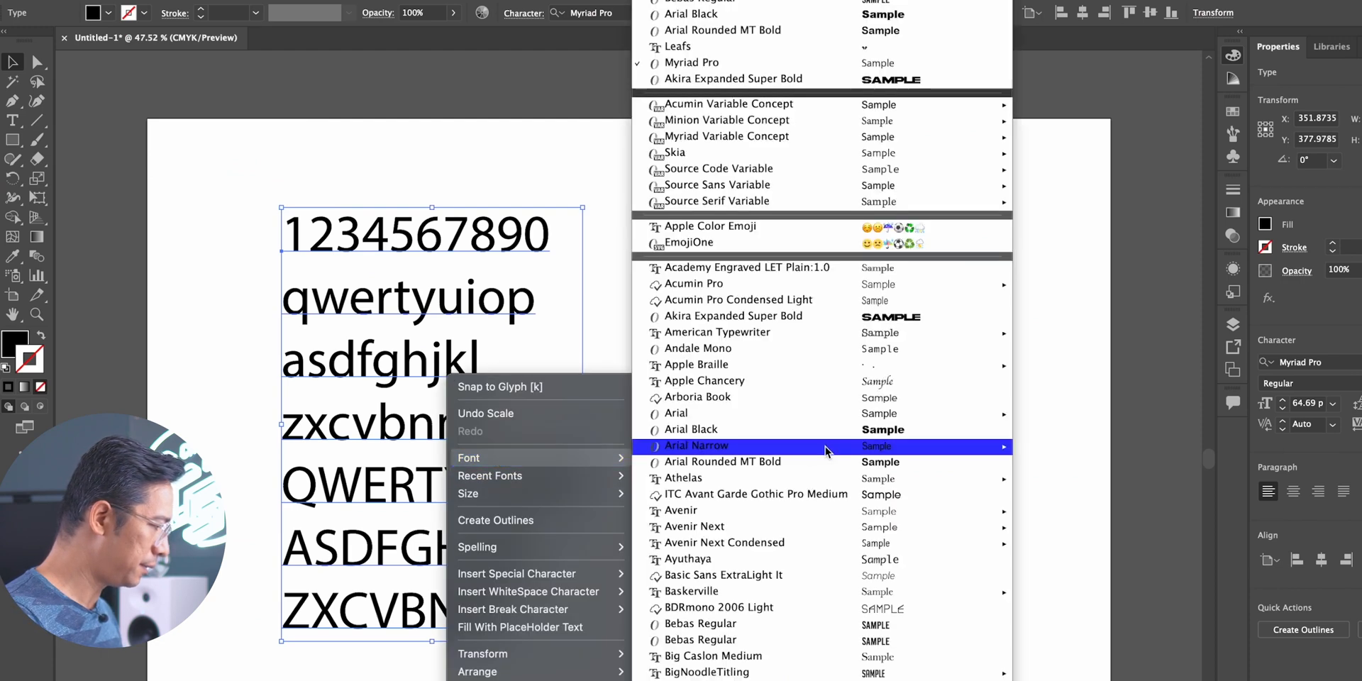
mouse_move(825, 446)
scroll(824, 446, "down", 20)
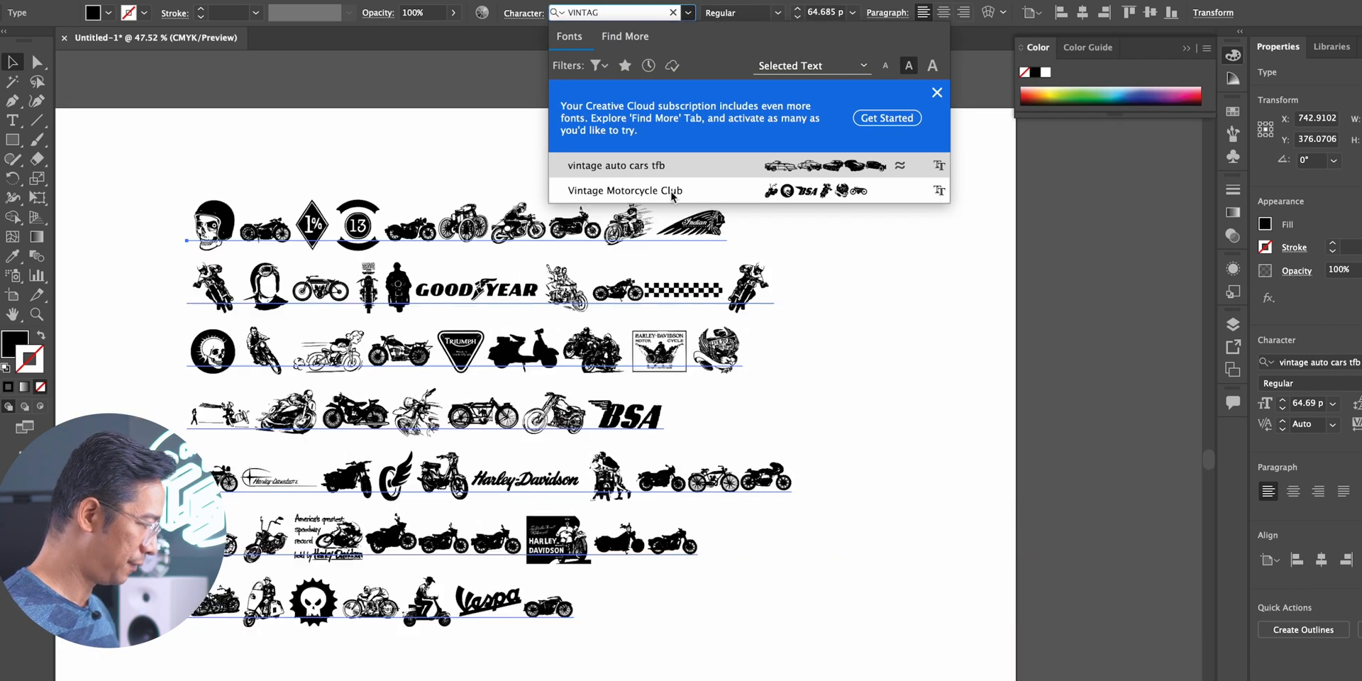
left_click(671, 190)
left_click(944, 347)
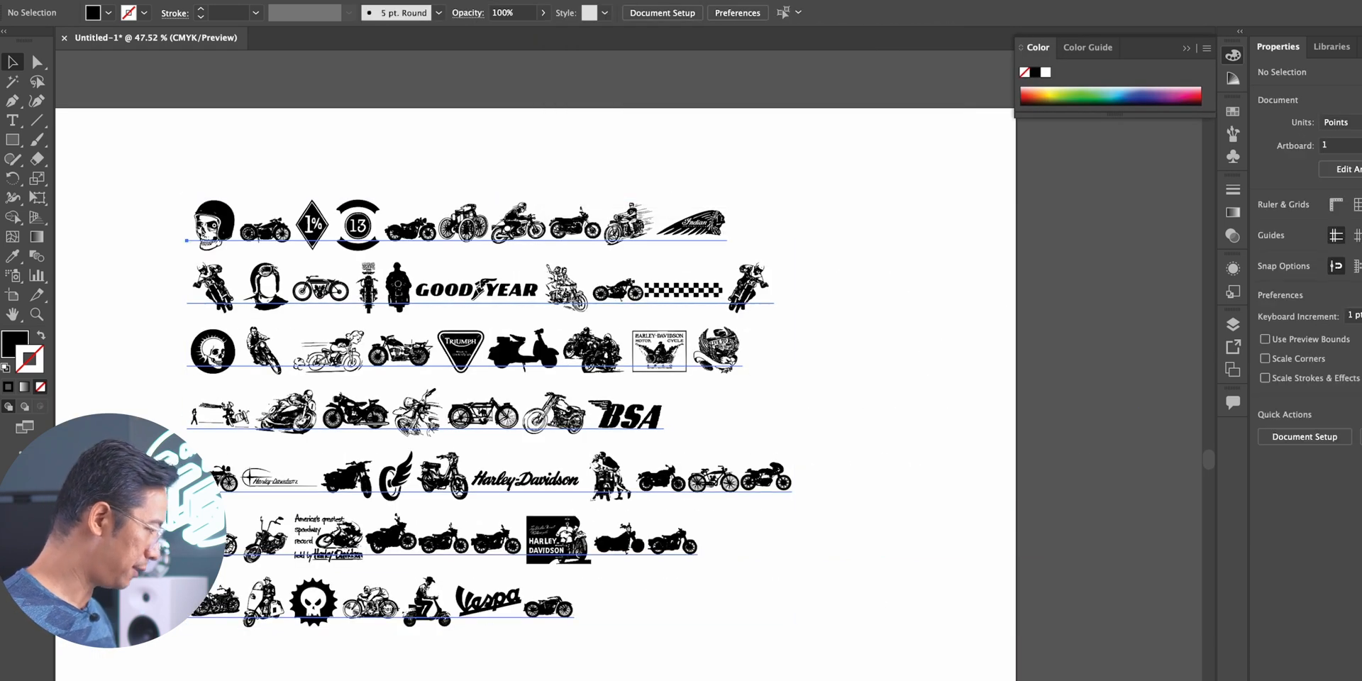
Move the whole icon text block to the right, to about X 683 pt
left_click(391, 358)
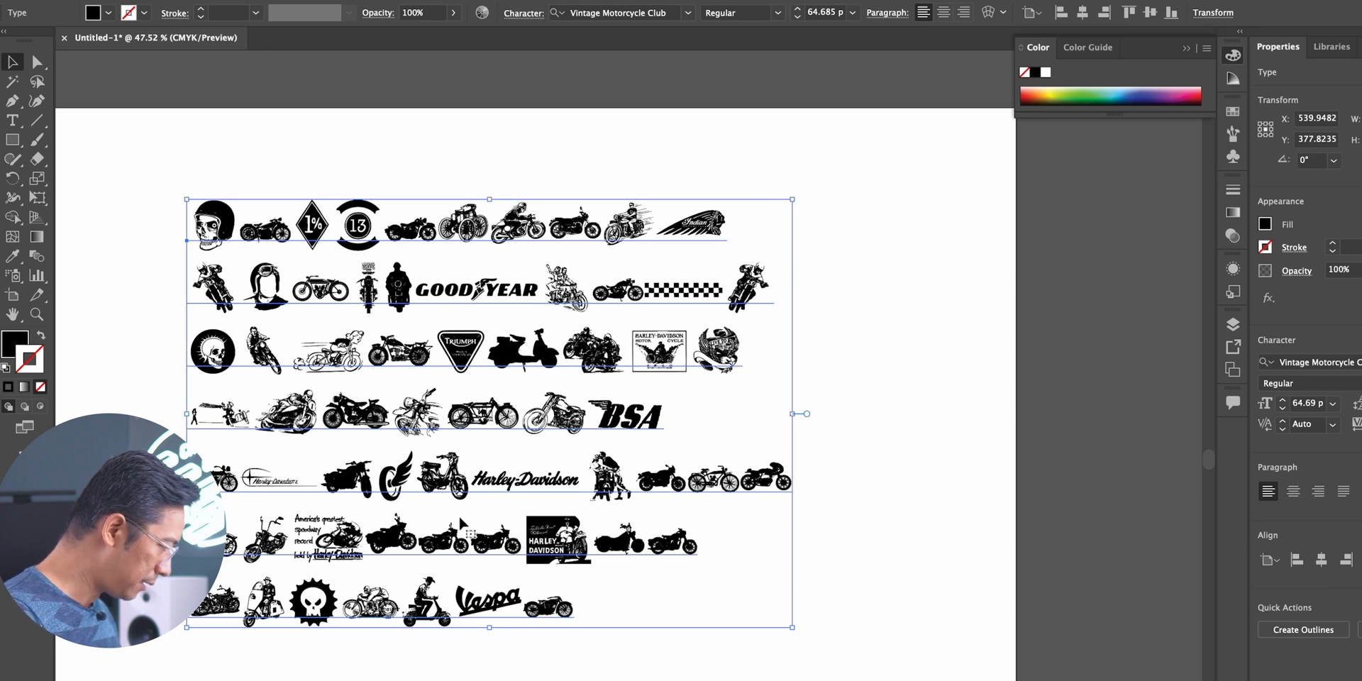
left_click_drag(216, 226, 332, 226)
left_click(347, 194)
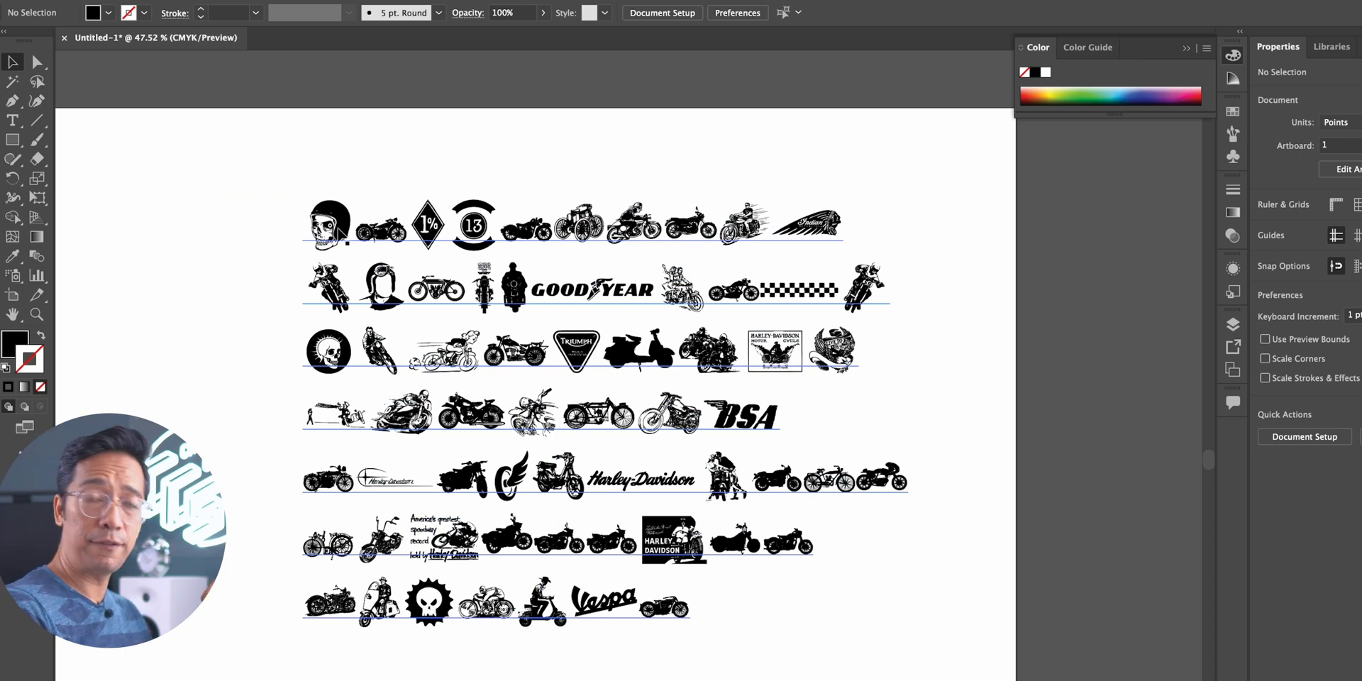
Convert the icon text block to outlines and ungroup it into separate icons
right_click(340, 230)
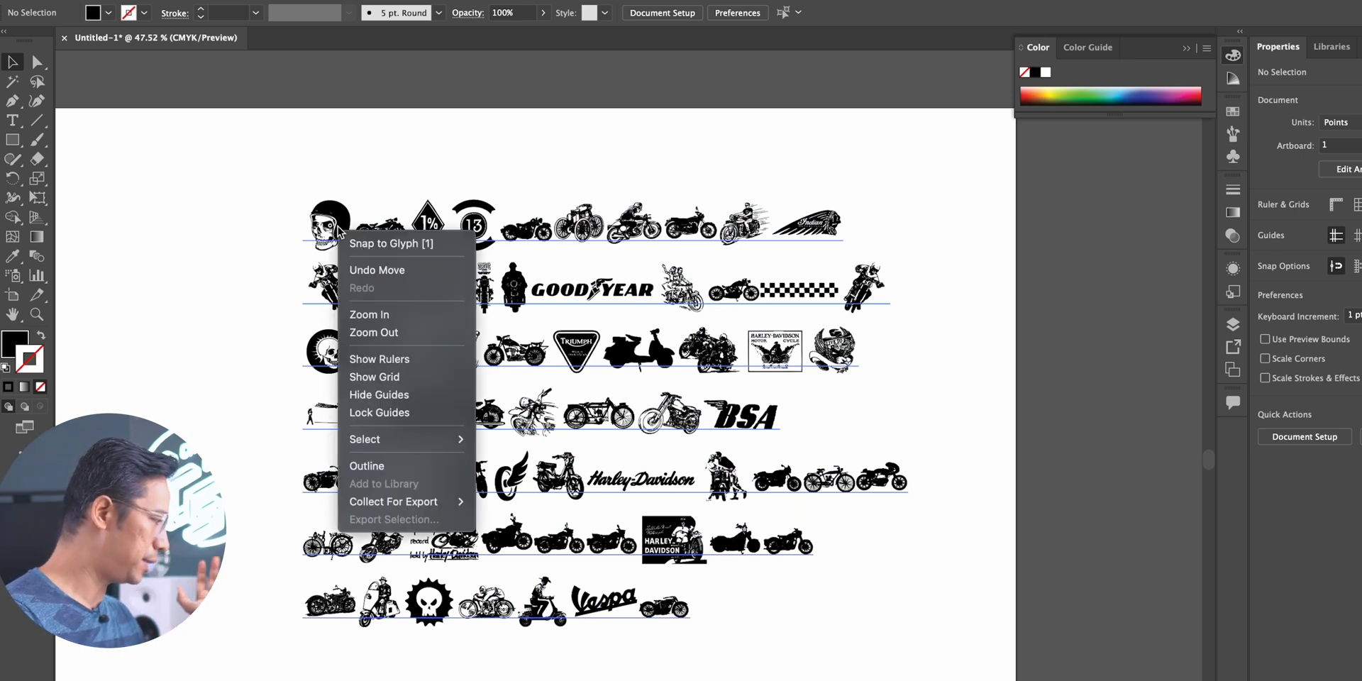
left_click(334, 229)
left_click(333, 228)
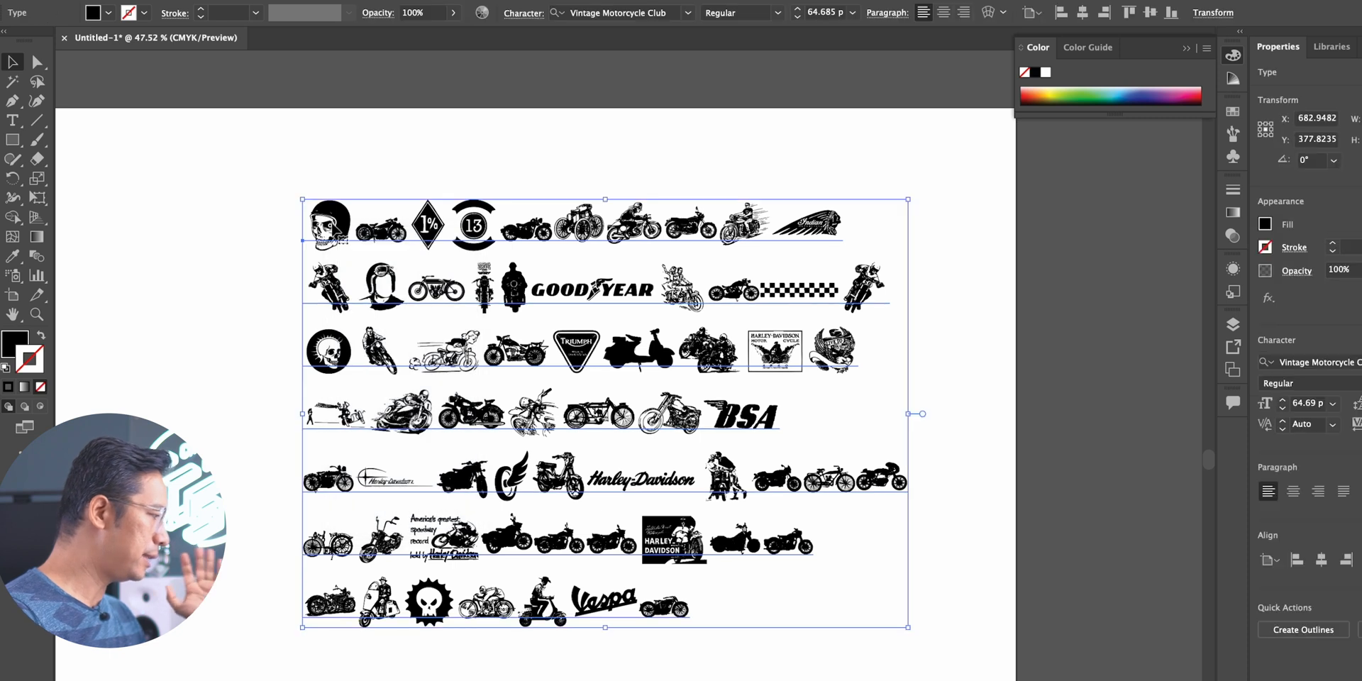
right_click(333, 229)
left_click(374, 374)
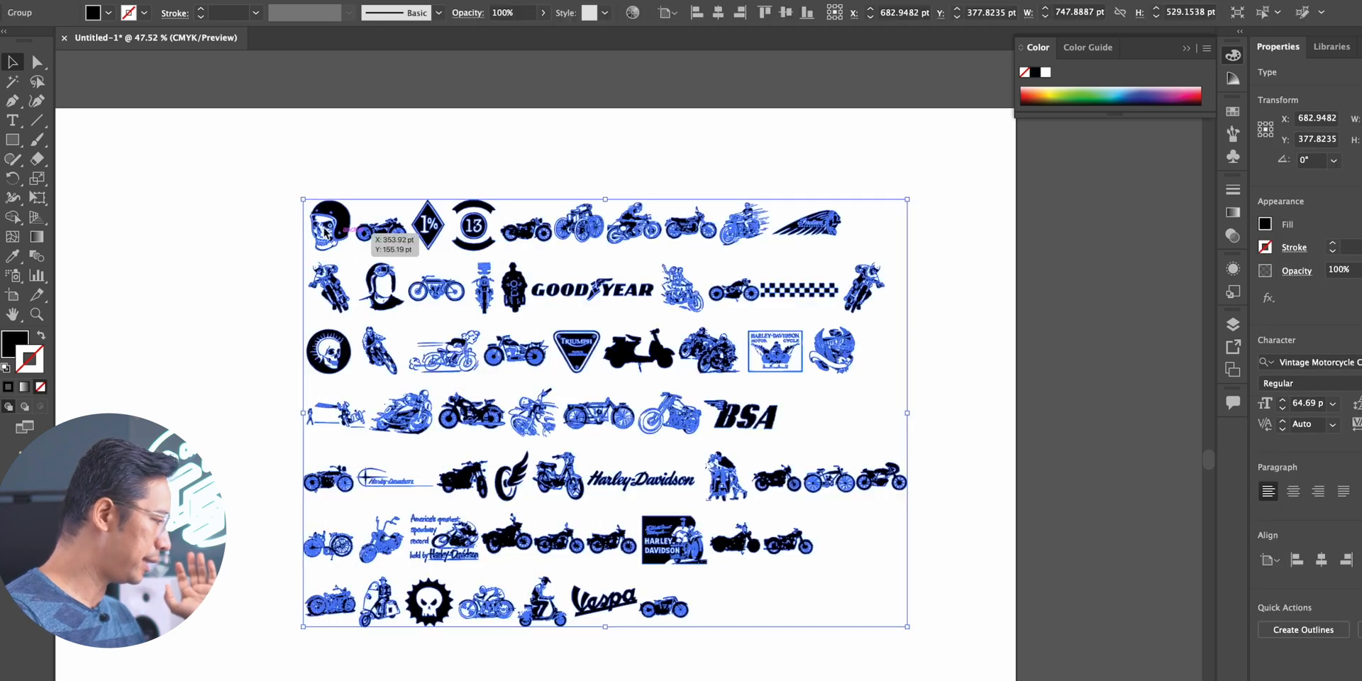
right_click(347, 217)
left_click(380, 362)
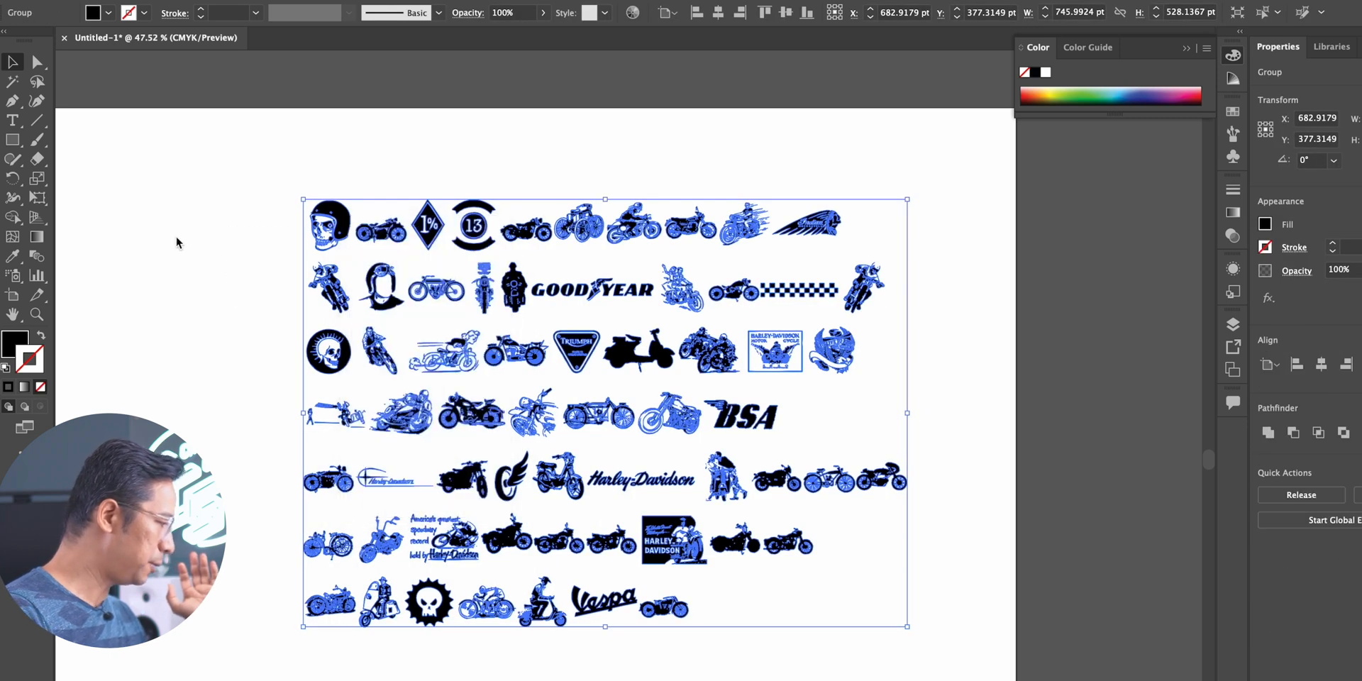
left_click(403, 168)
Separate the helmeted skull from the other icons and move the rest toward and past the artboard's right edge
left_click_drag(344, 225, 229, 209)
left_click_drag(940, 680, 946, 680)
left_click_drag(609, 413, 1145, 380)
left_click_drag(921, 311, 1049, 334)
Enlarge the helmeted skull proportionally to about 358 by 447 pt on the artboard
left_click(227, 206)
left_click_drag(241, 243, 628, 646)
left_click(683, 428)
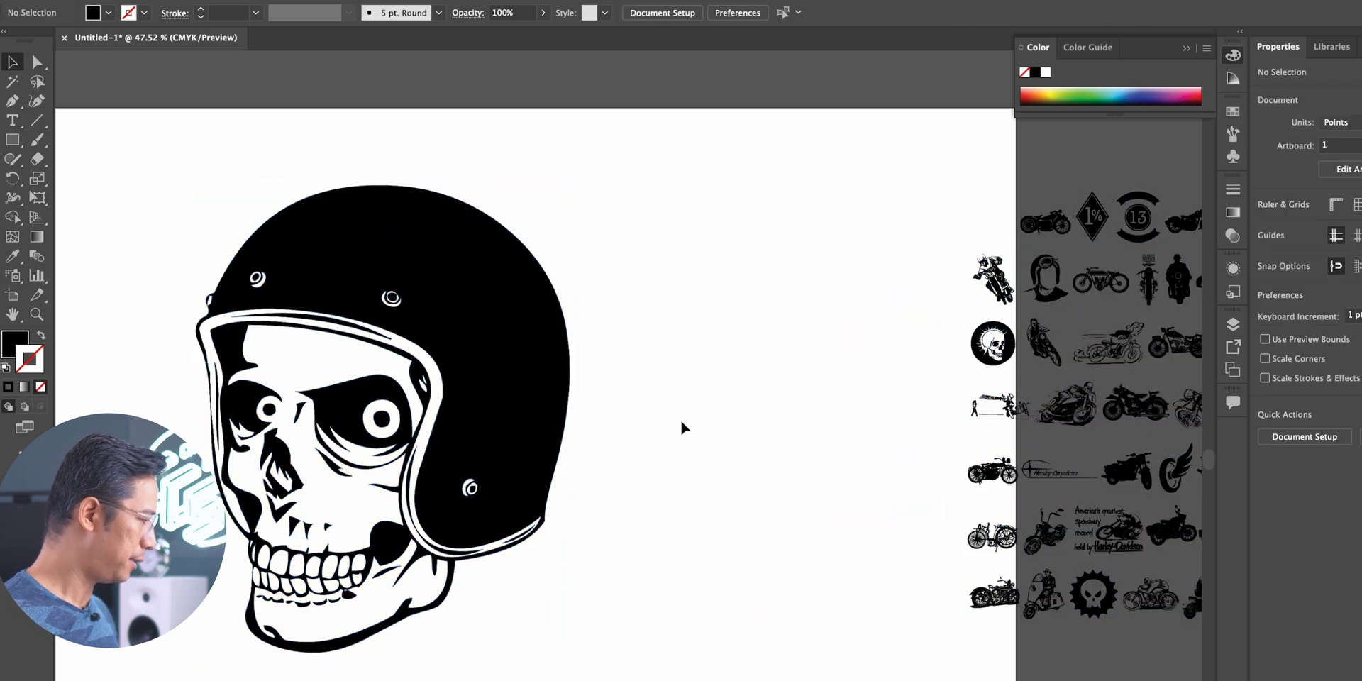
scroll(632, 383, "left", 5)
scroll(632, 383, "up", 1)
left_click(651, 264)
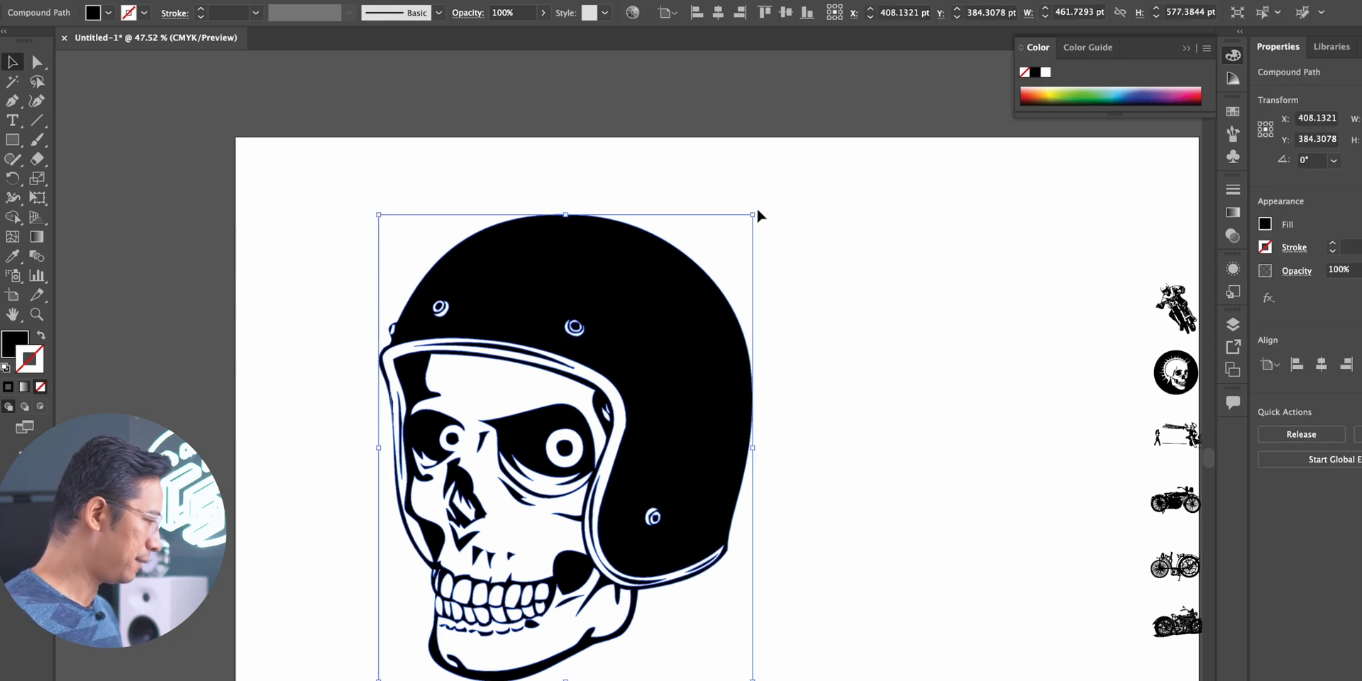
left_click_drag(755, 213, 711, 266)
Examine the remaining motorcycle icons and logos beside the artboard and return to the skull
scroll(766, 304, "right", 5)
scroll(766, 304, "down", 1)
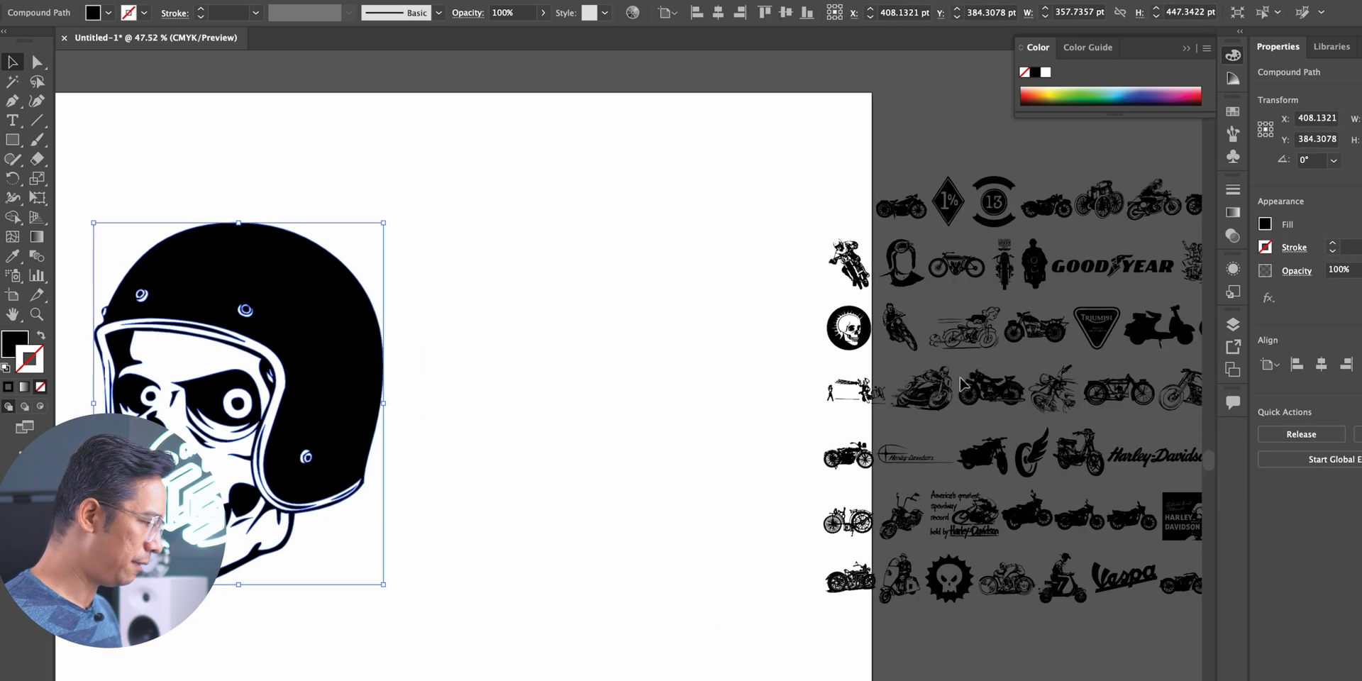
scroll(1047, 504, "right", 5)
scroll(1046, 504, "down", 1)
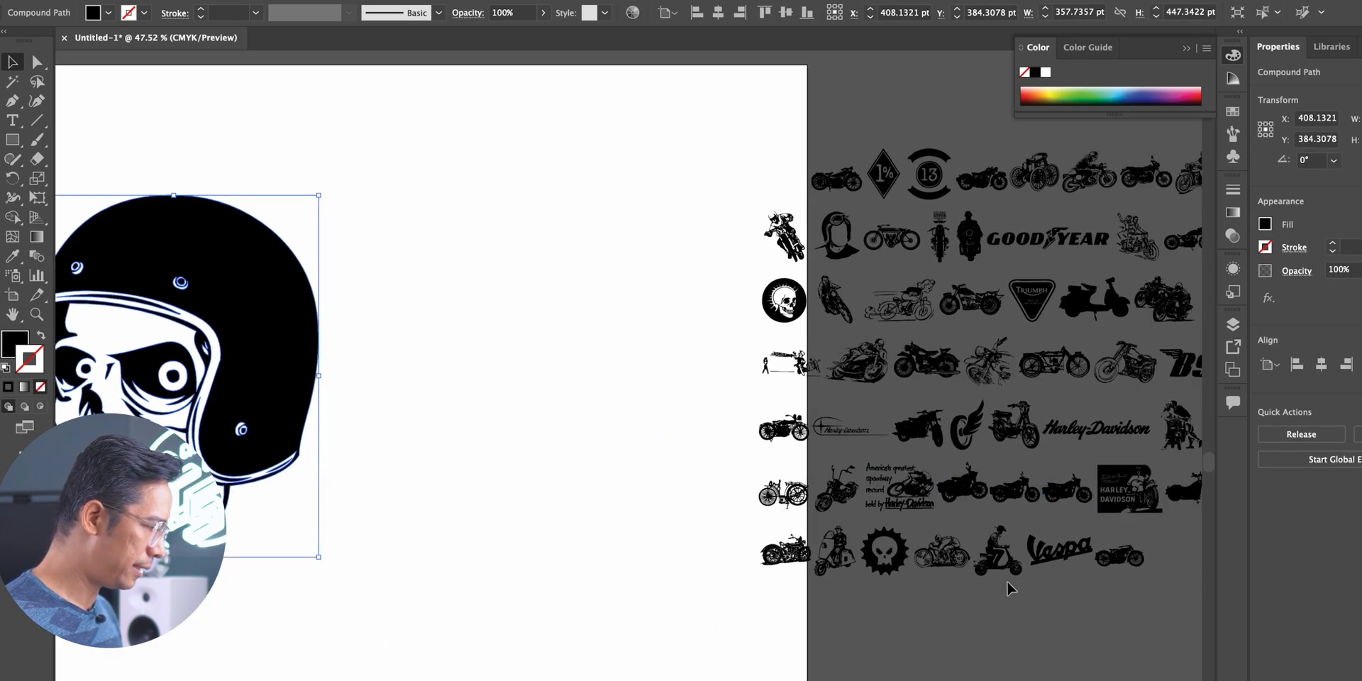
scroll(1100, 469, "right", 3)
scroll(1100, 469, "up", 1)
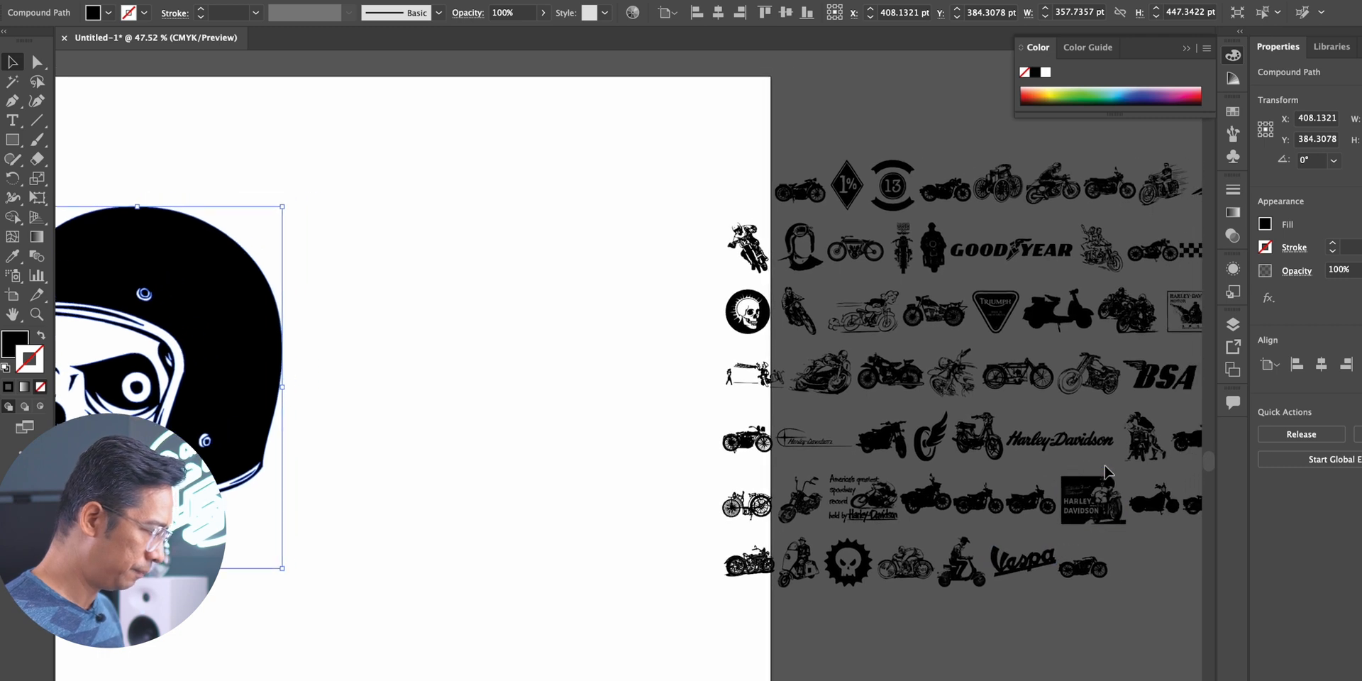
scroll(669, 316, "left", 8)
scroll(669, 316, "up", 1)
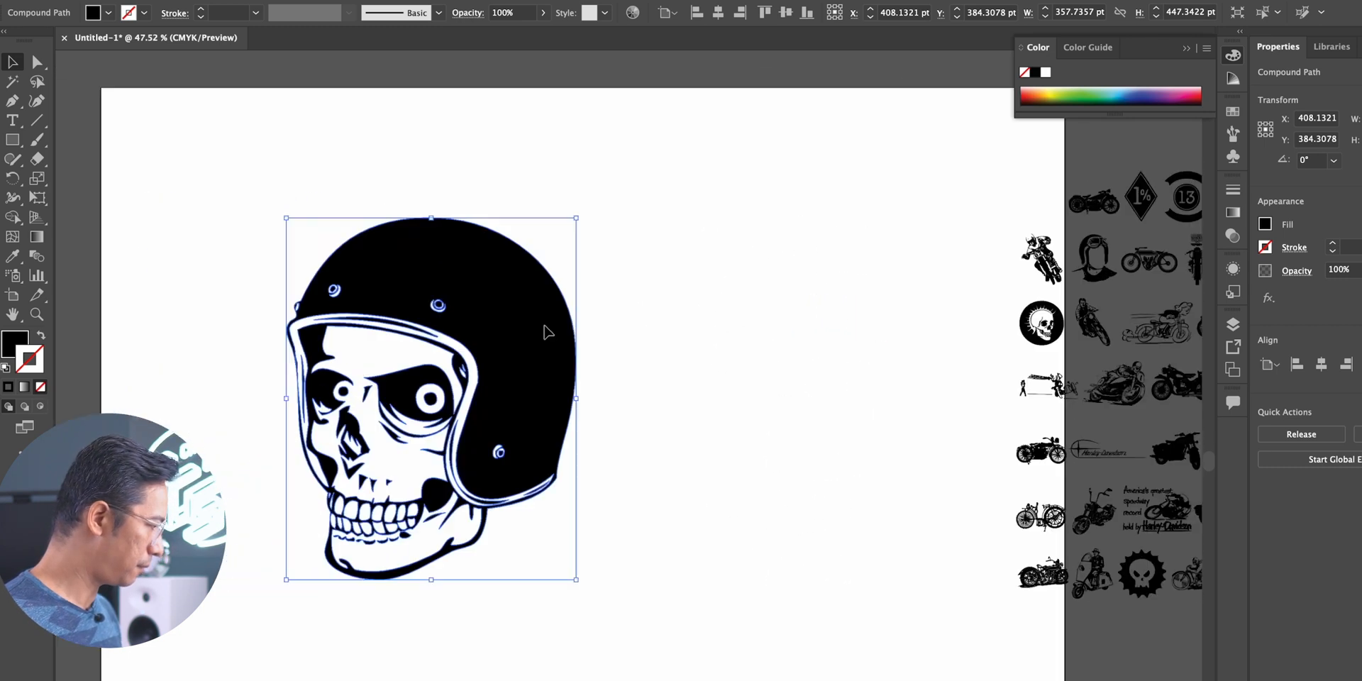
scroll(548, 331, "left", 2)
Add a line of letters in the Vintage Motorcycle Club font above the skull and enlarge it to about 40.38 pt
left_click(172, 142)
key("t")
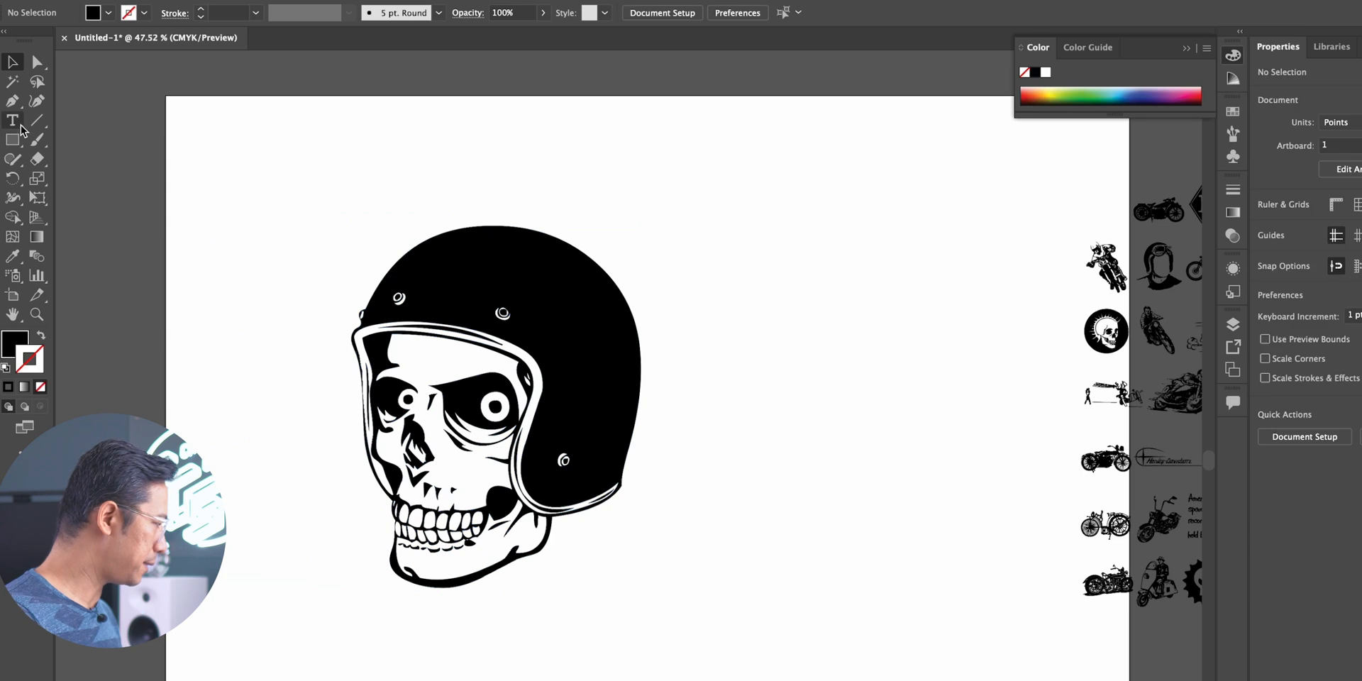
left_click(310, 171)
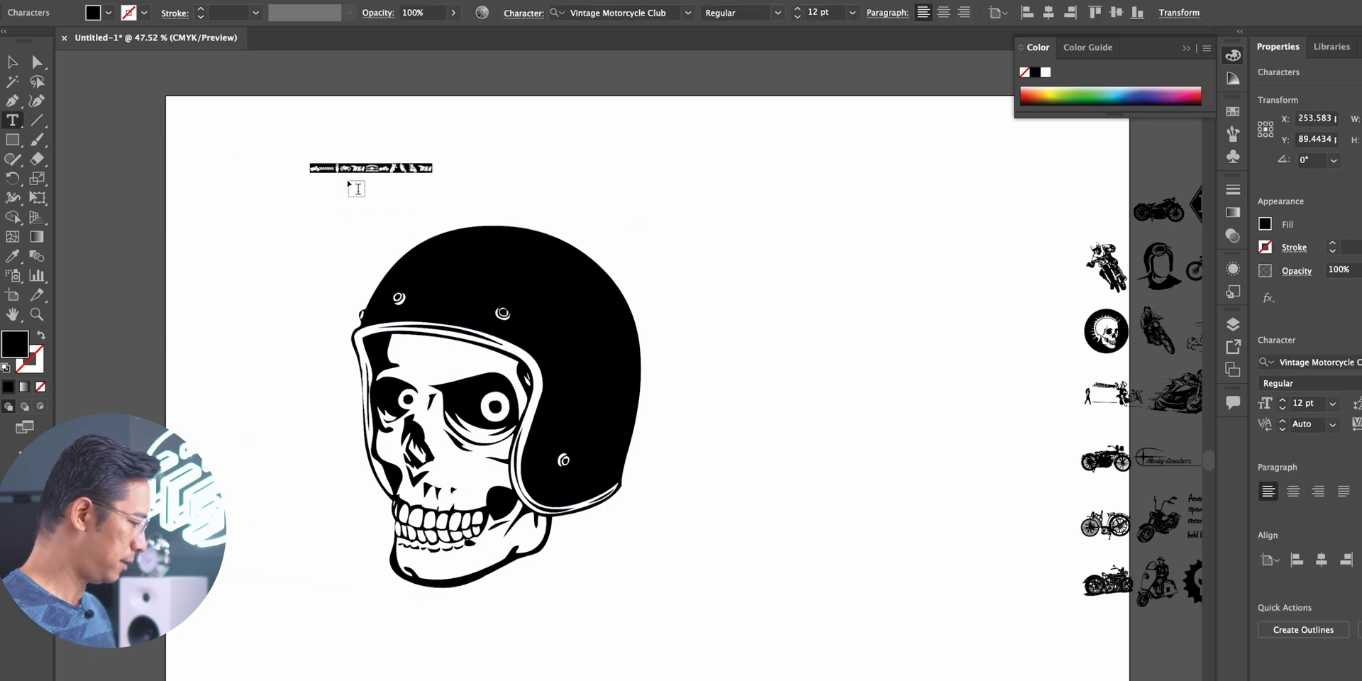
type("asdf")
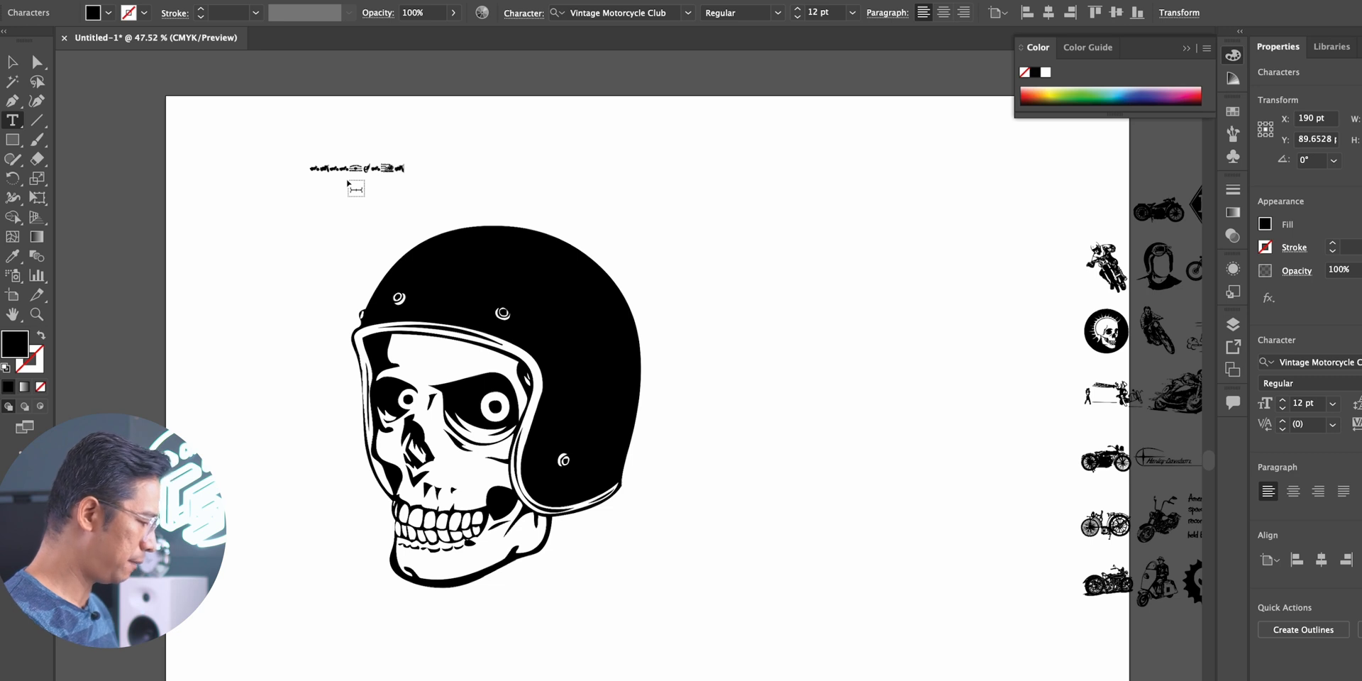
key("Escape")
left_click_drag(412, 174, 653, 195)
Set the line above the skull in Bebas Regular, reading HELL RIDER, and enlarge it to about 123.19 pt
right_click(549, 186)
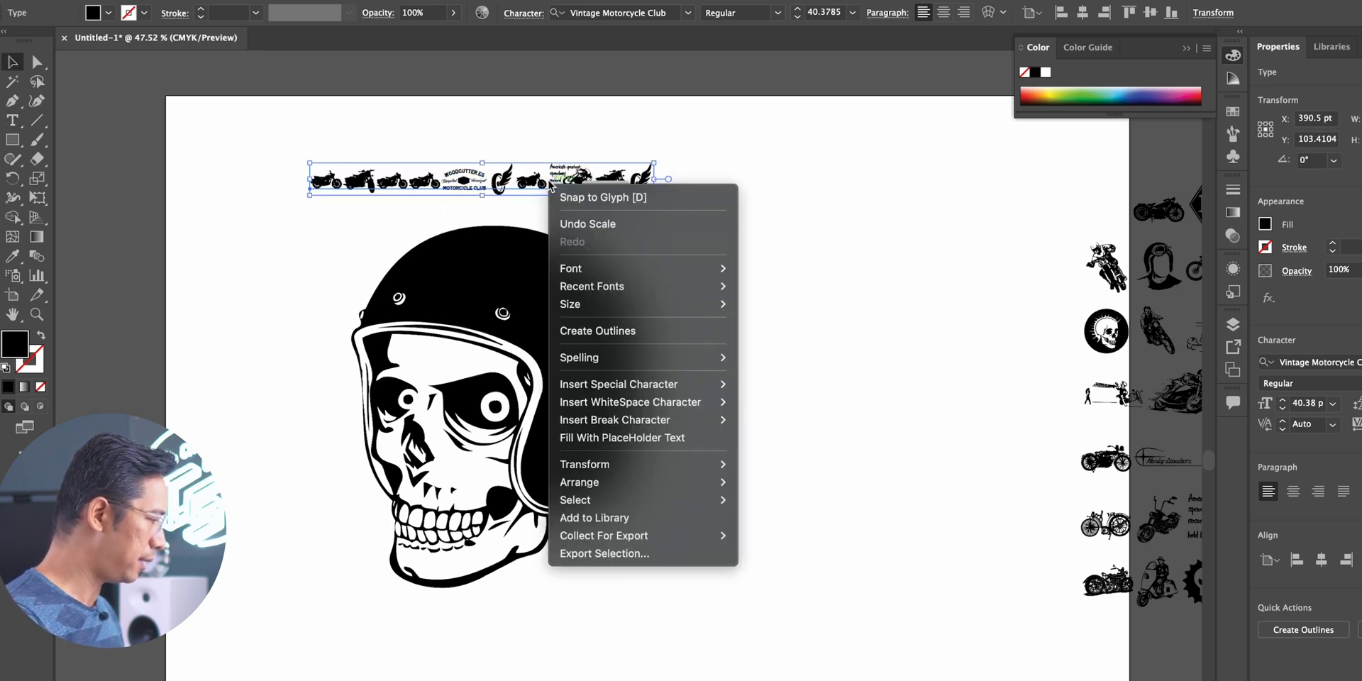
mouse_move(598, 268)
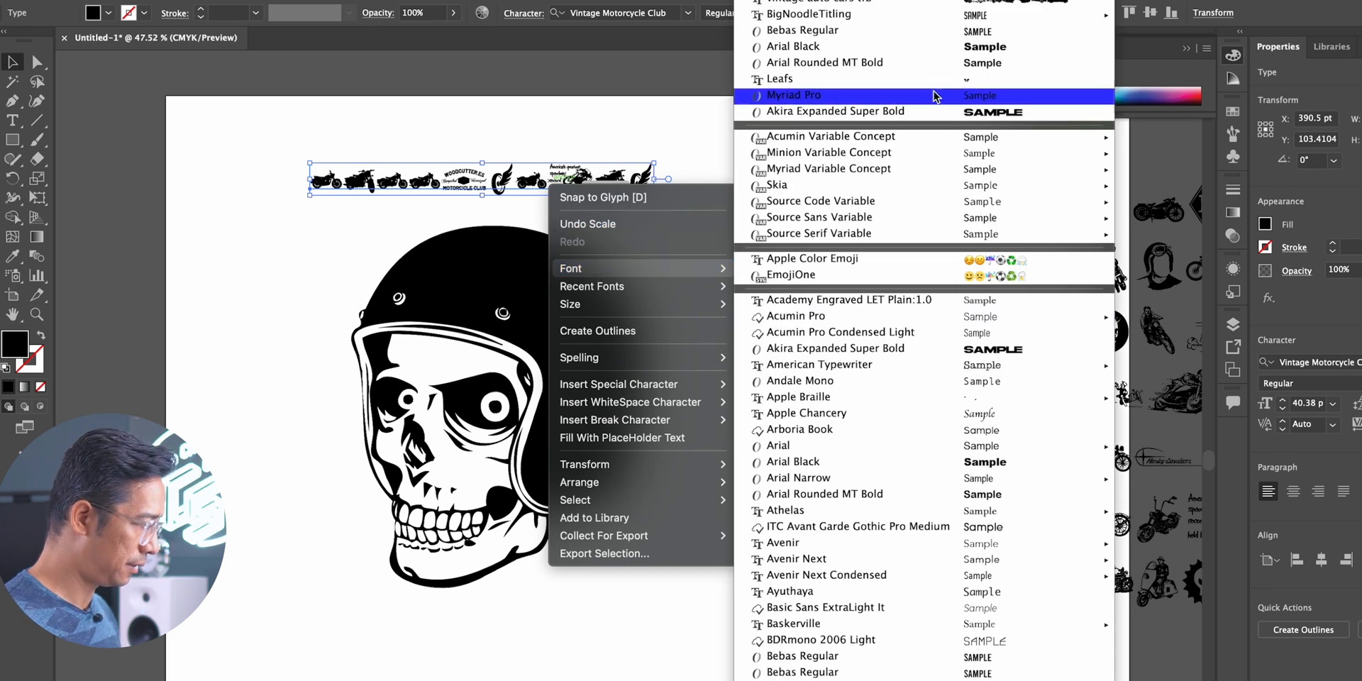
left_click(956, 32)
left_click_drag(431, 194, 681, 341)
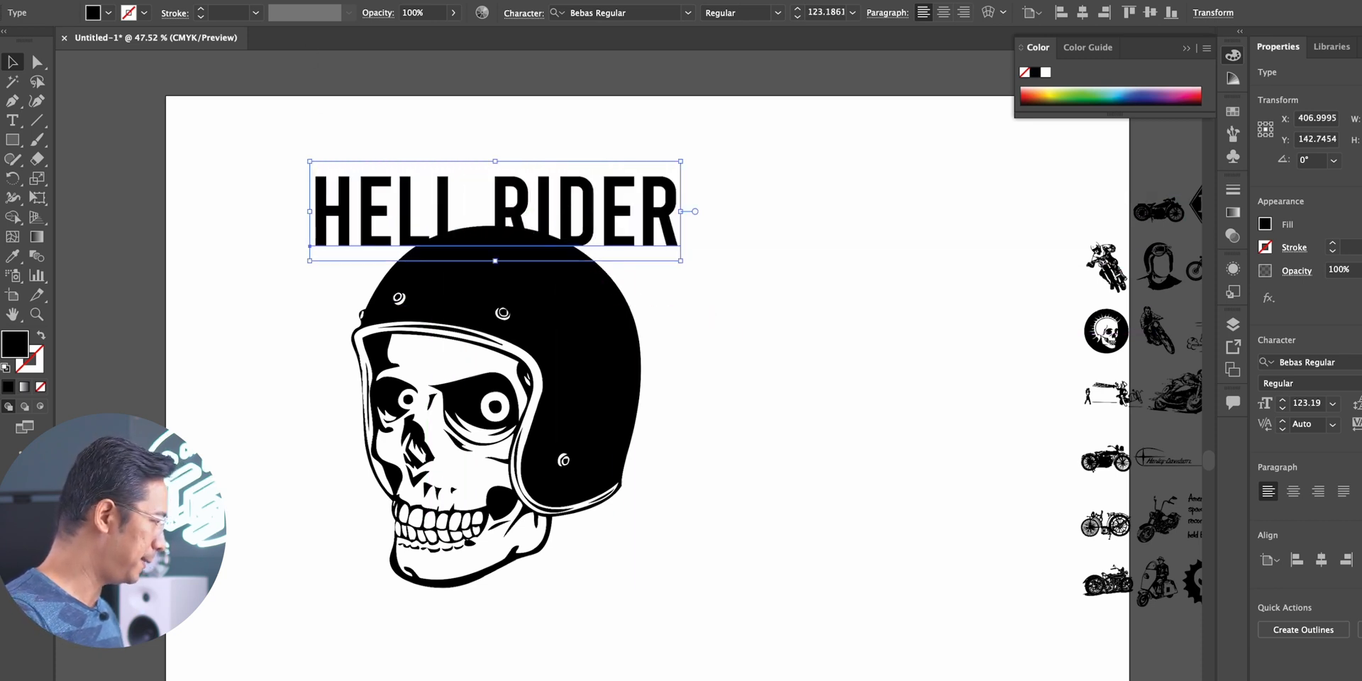
Warp HELL RIDER with a horizontal Arc envelope at 57% bend and position it around the top of the helmet
left_click_drag(550, 212, 563, 174)
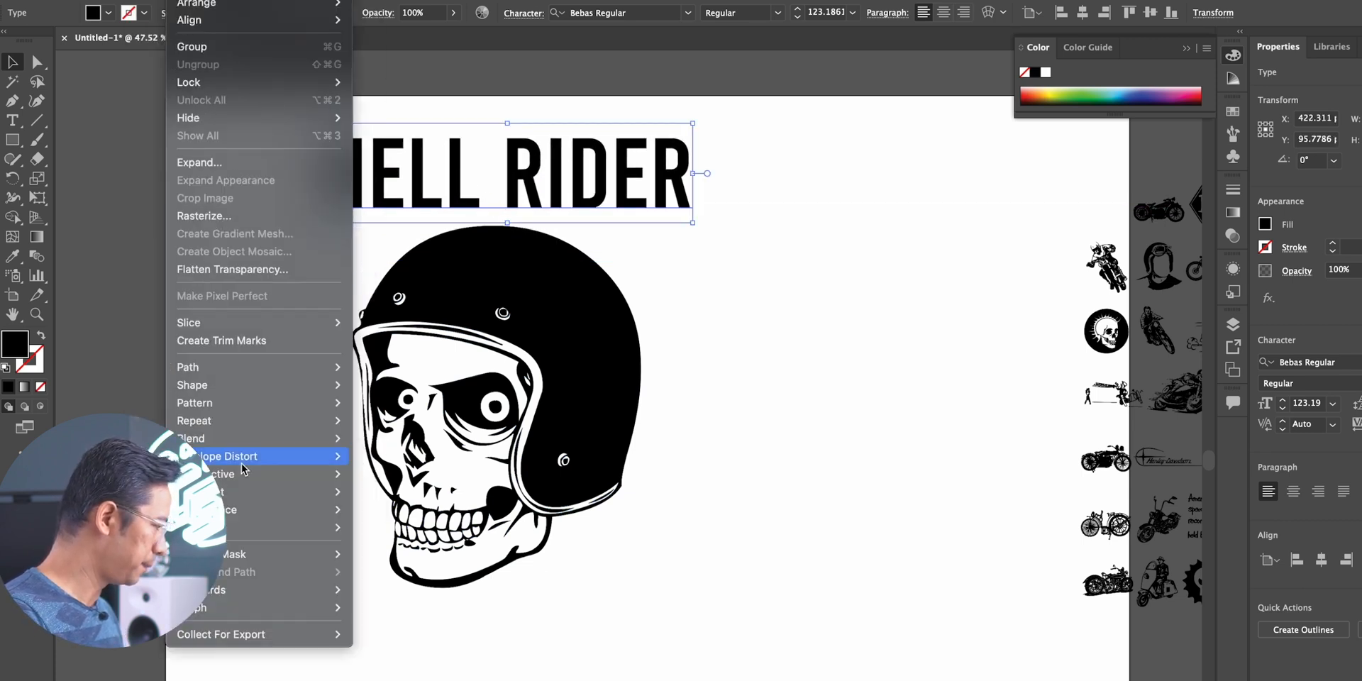
mouse_move(264, 460)
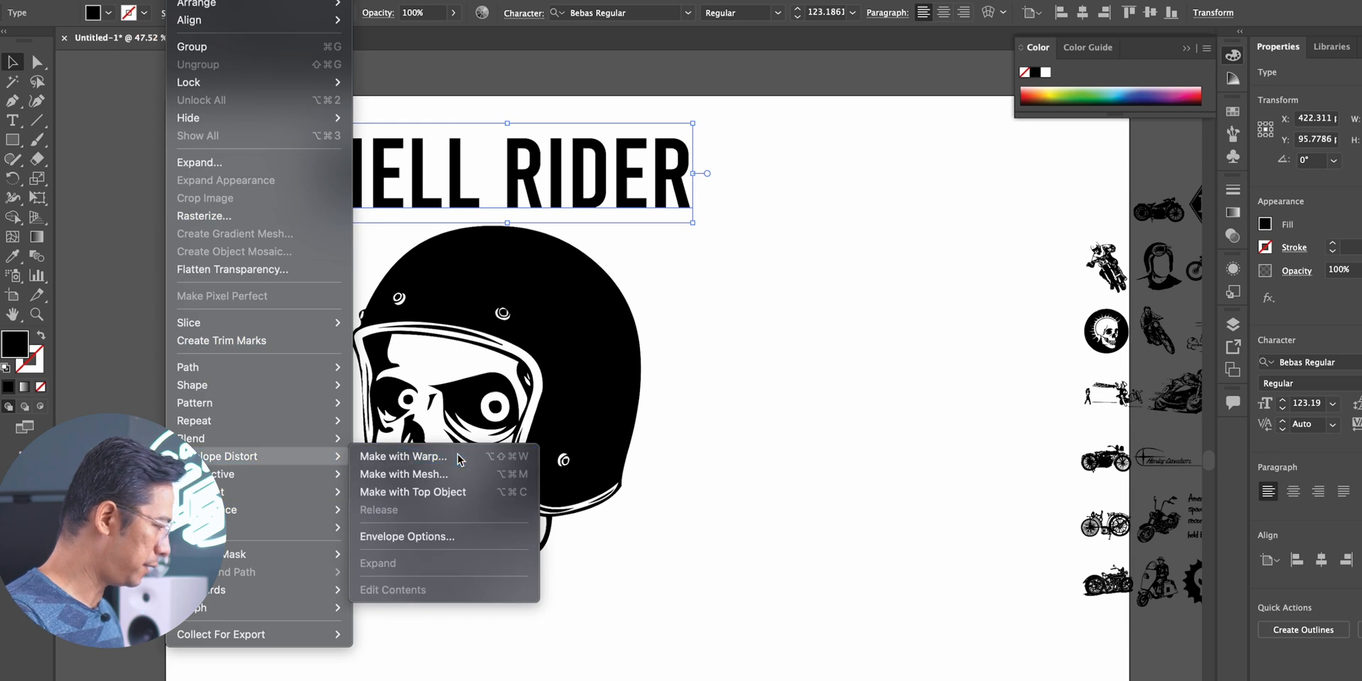
left_click(403, 457)
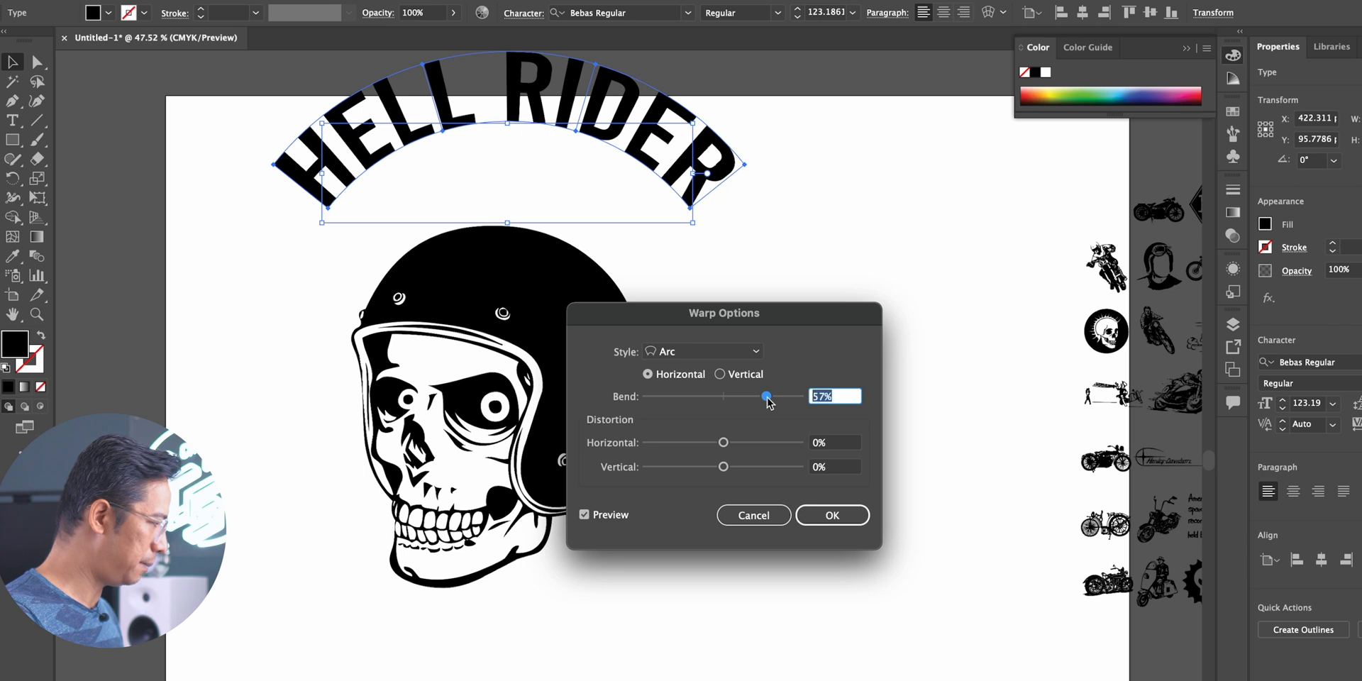
left_click(830, 514)
left_click_drag(567, 129, 565, 207)
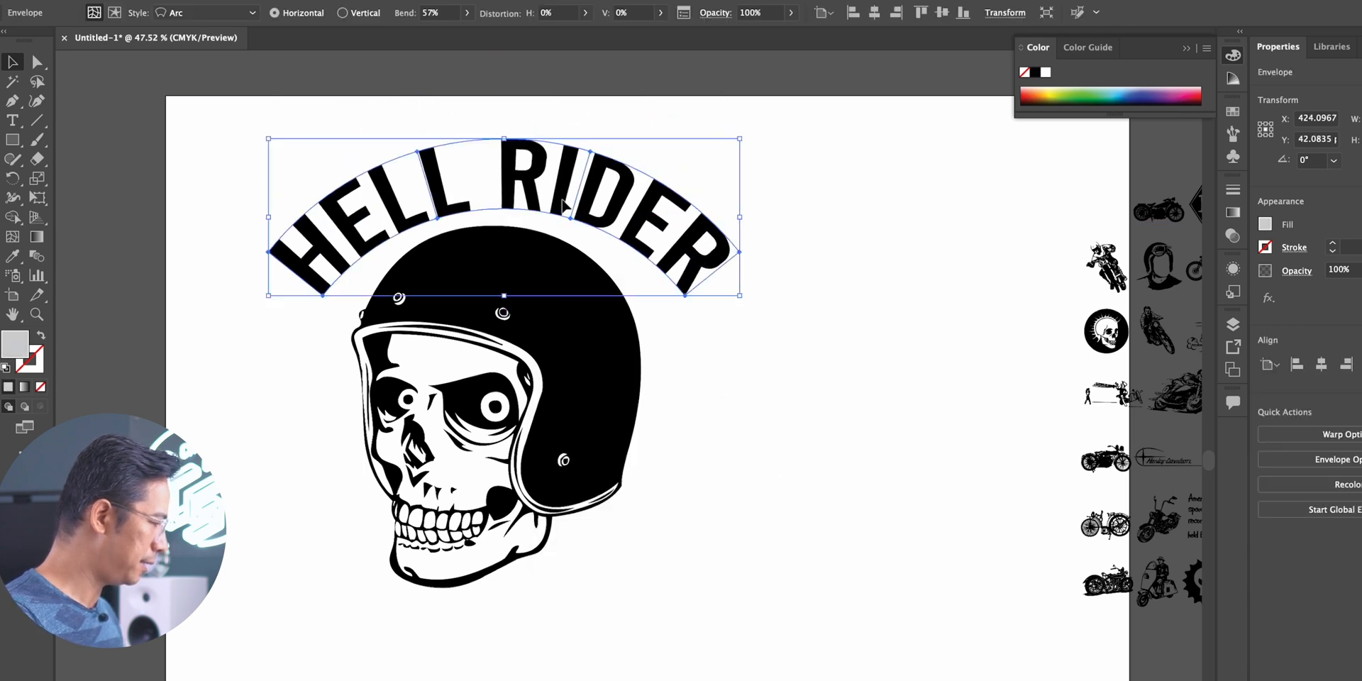
left_click(852, 392)
Select the helmeted skull with its arched lettering and move it off the artboard to leave the artboard empty
left_click_drag(215, 120, 803, 660)
left_click_drag(571, 381, 702, 460)
scroll(895, 460, "down", 2)
scroll(894, 458, "down", 2)
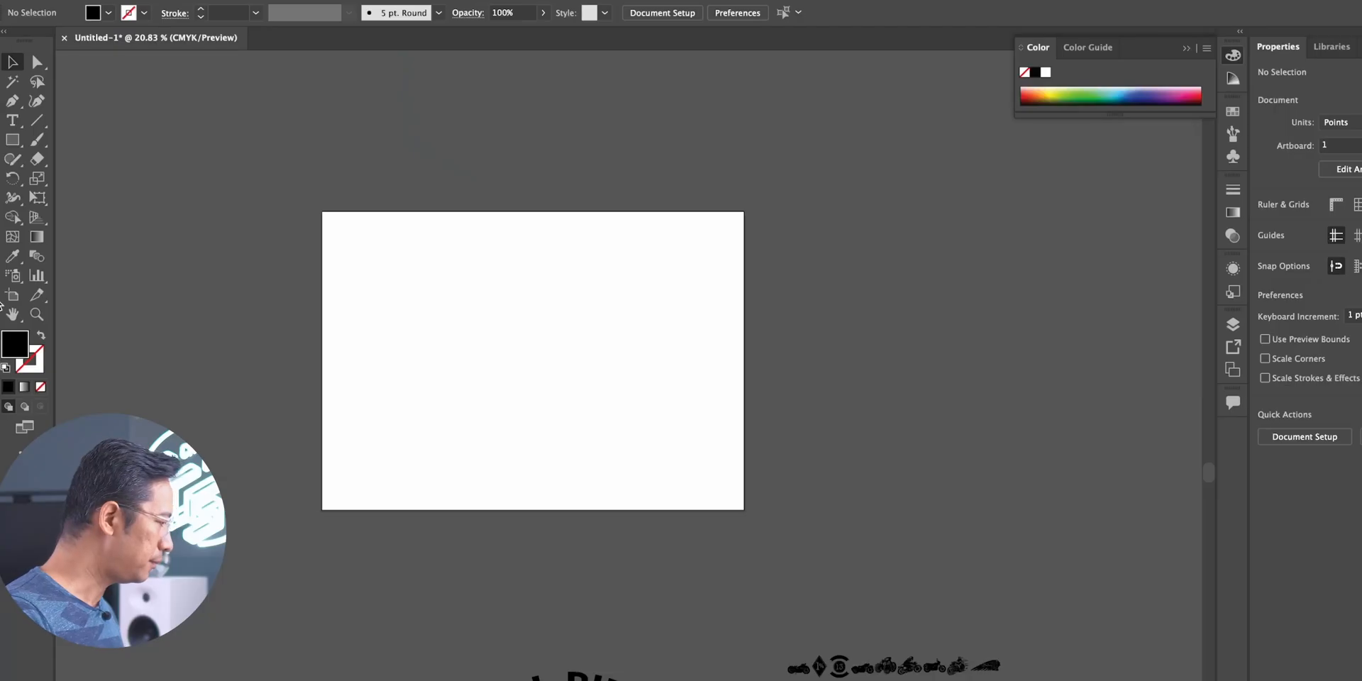
Switch to Safari and open the Nature category of dingbat fonts on dafont.com
mouse_move(22, 267)
left_click(19, 117)
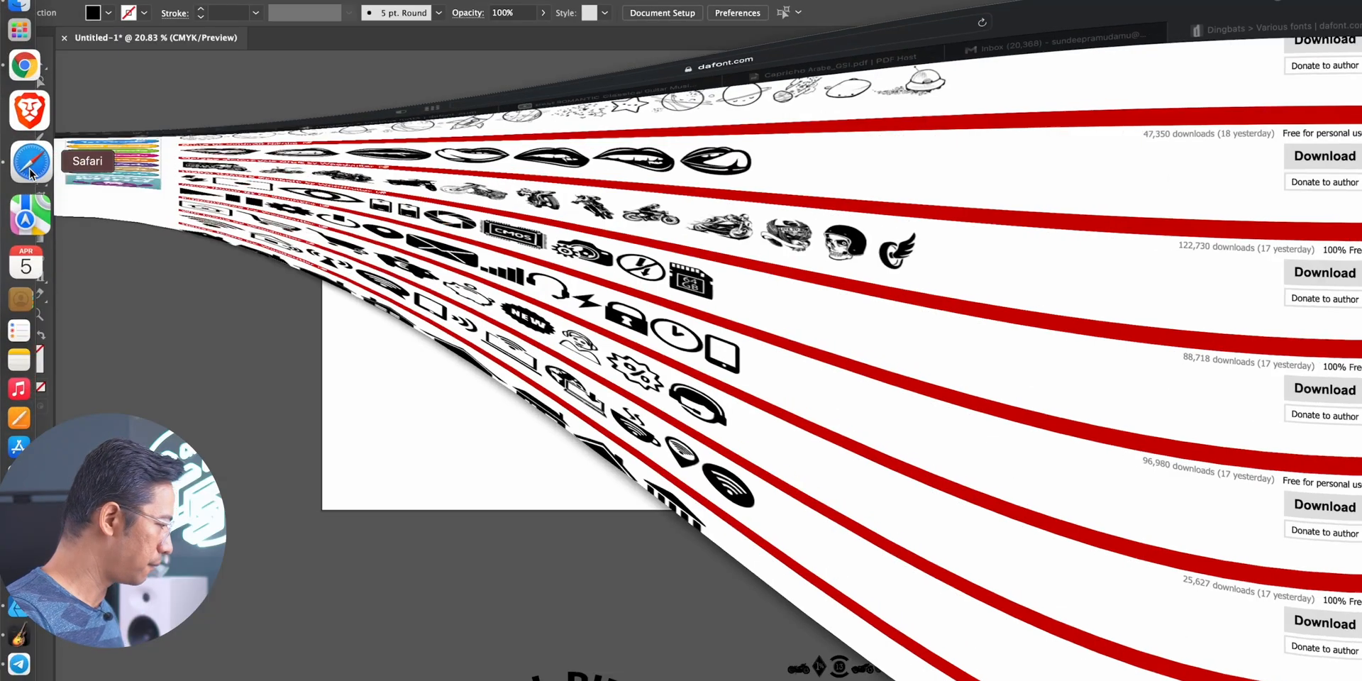
scroll(759, 256, "up", 20)
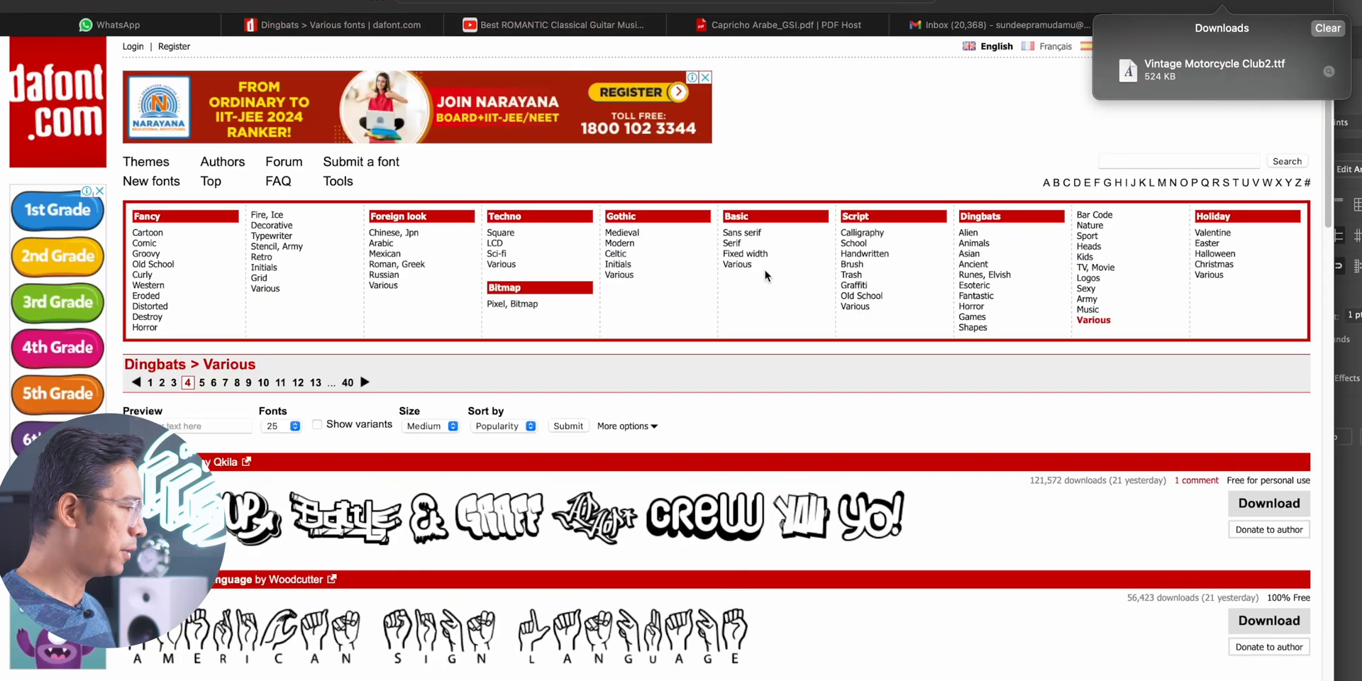
left_click(1088, 226)
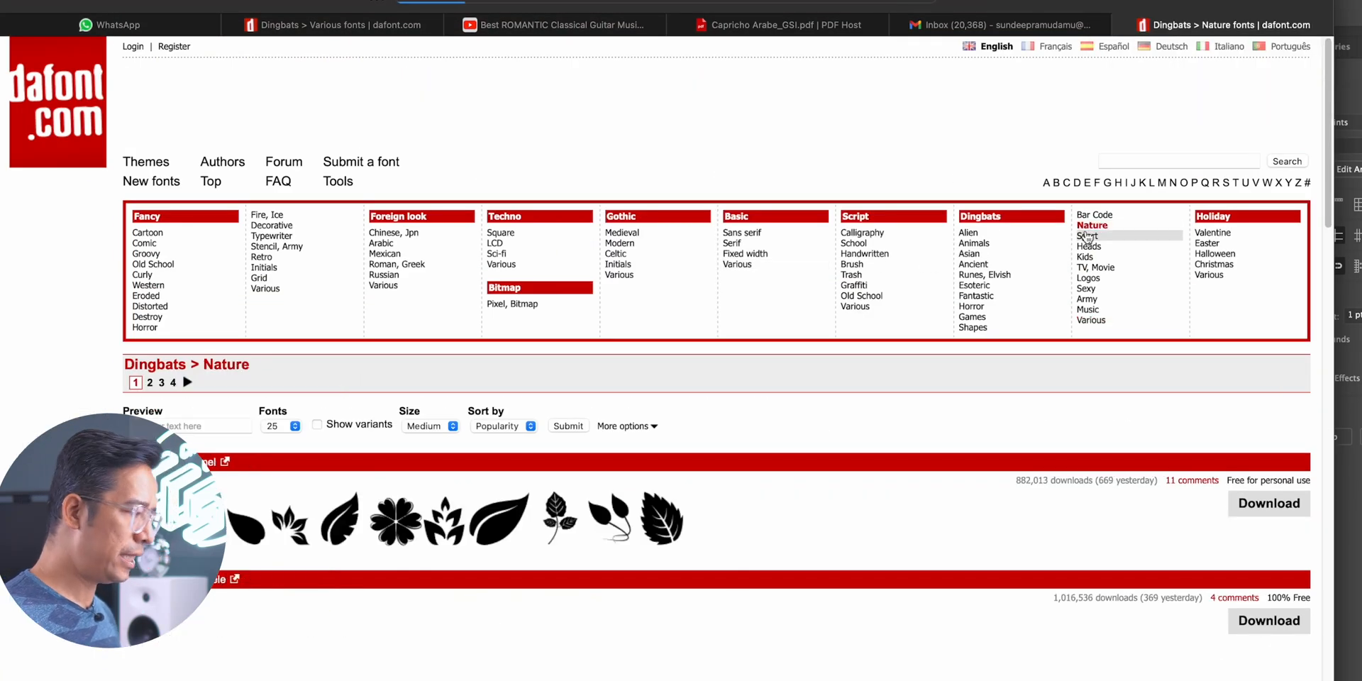
Browse the nature dingbat fonts and download Hibiscus
scroll(760, 596, "down", 10)
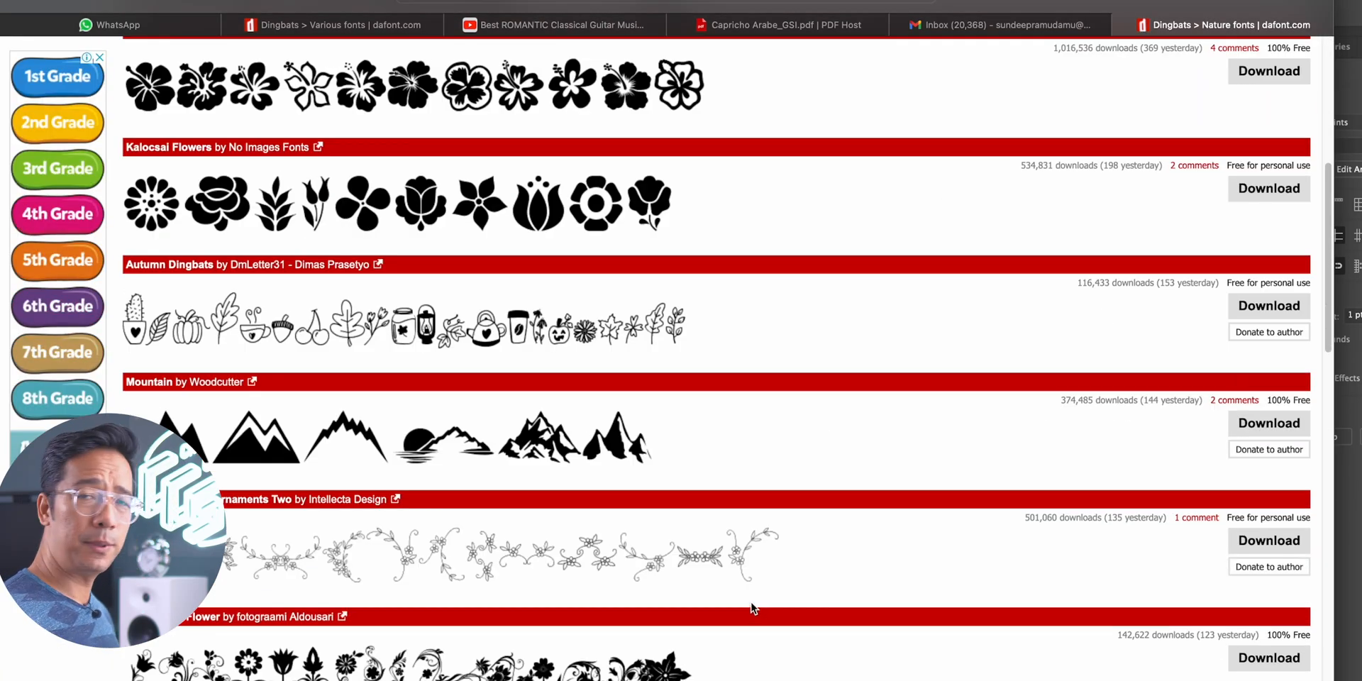
scroll(751, 601, "down", 2)
scroll(751, 602, "up", 6)
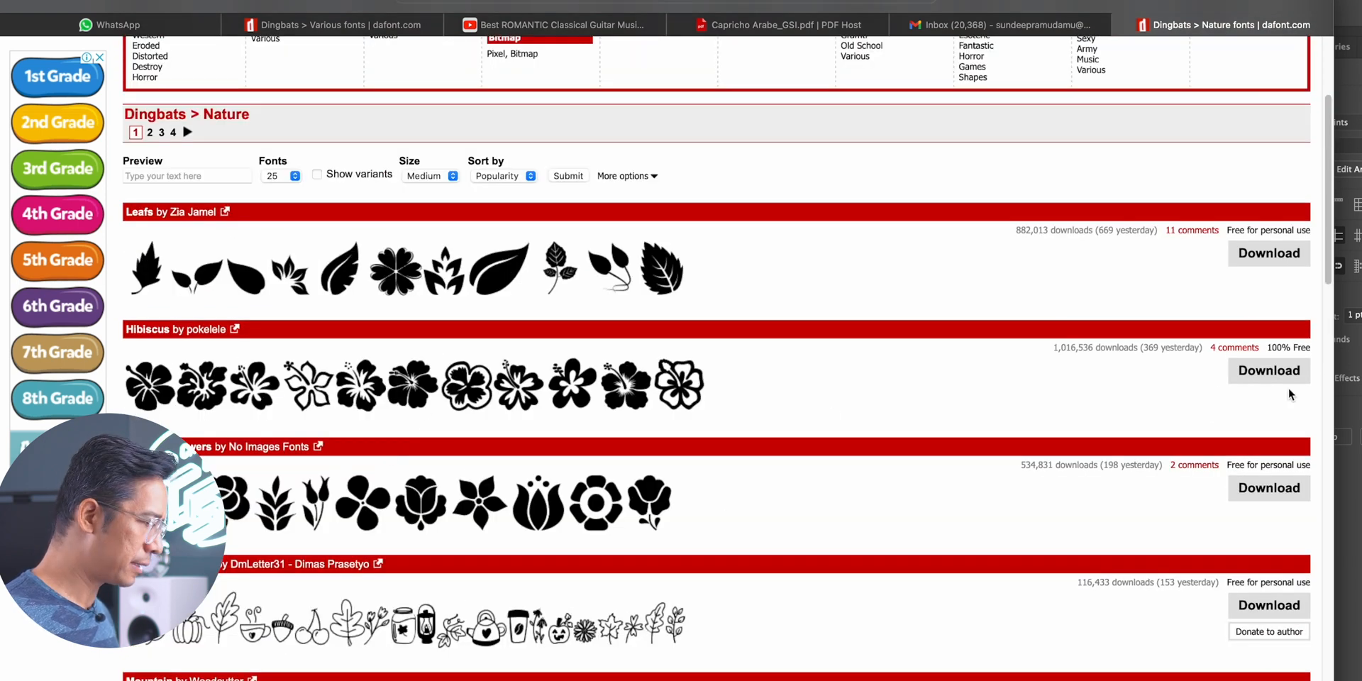
left_click(1275, 369)
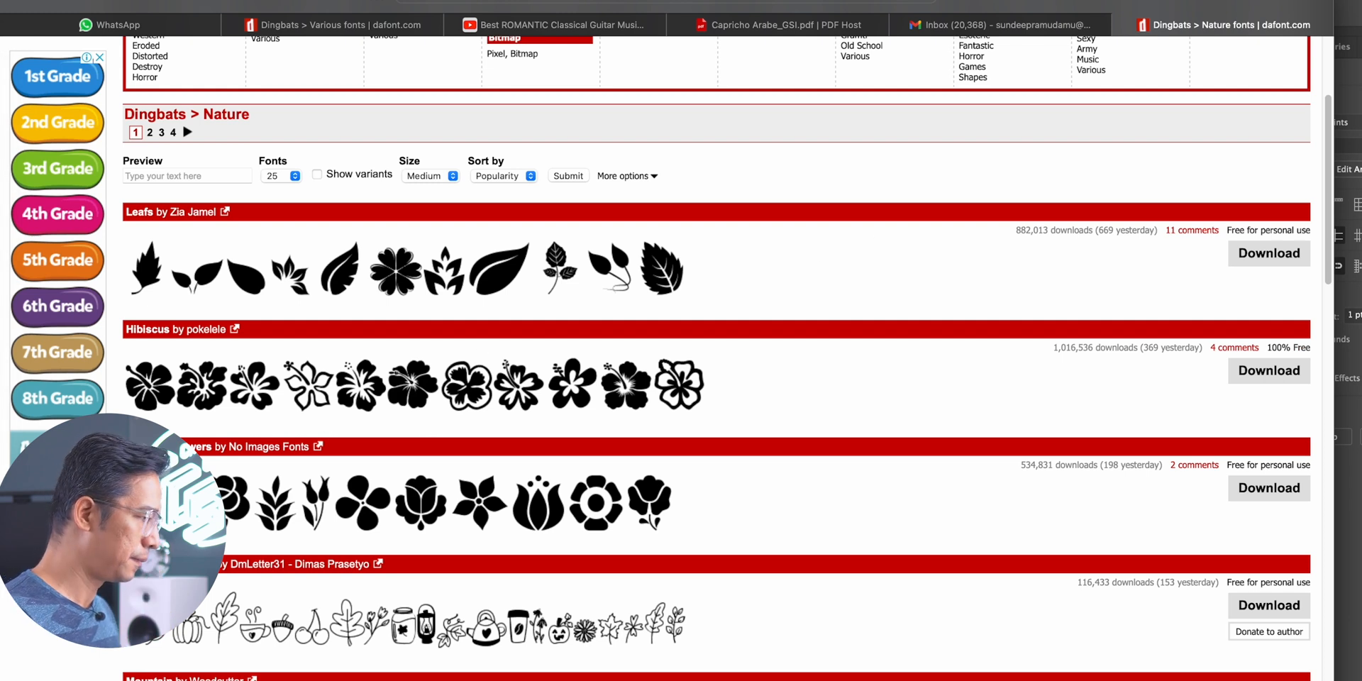
Install Hibiscus.ttf from the downloaded hibiscus folder and close the font and folder windows
left_click(1222, 7)
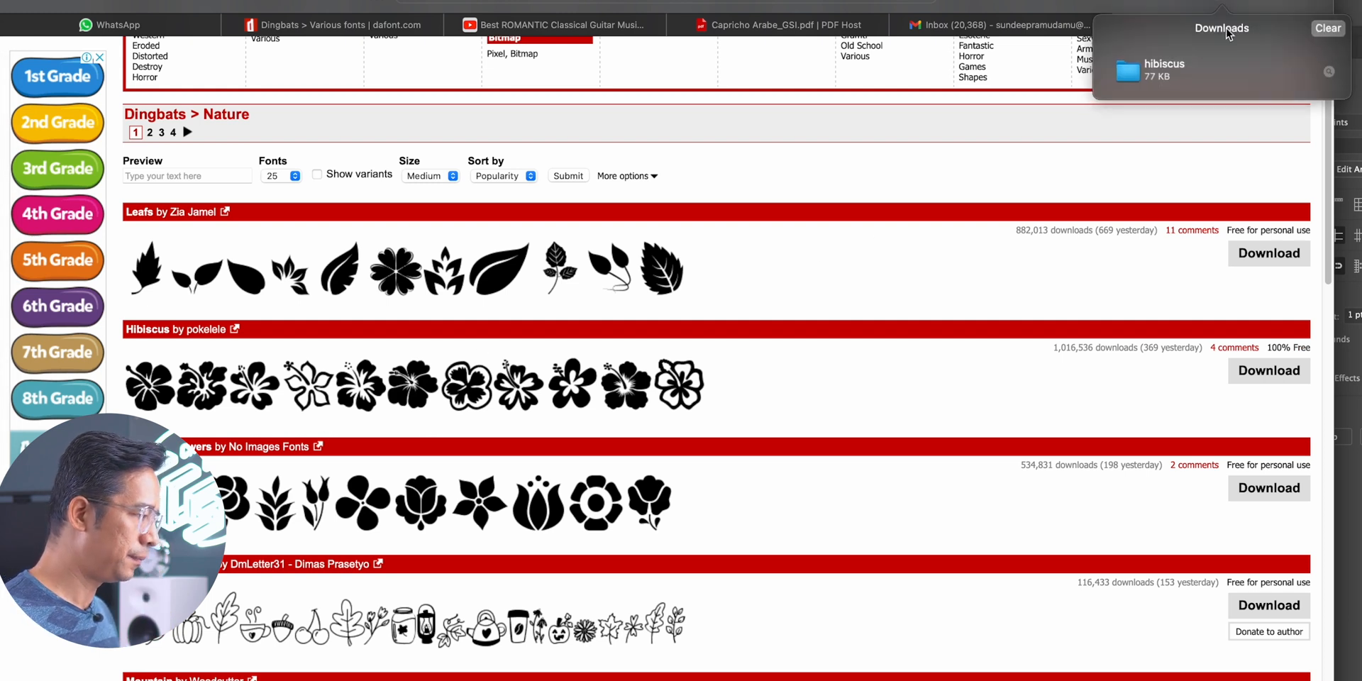
double_click(1167, 71)
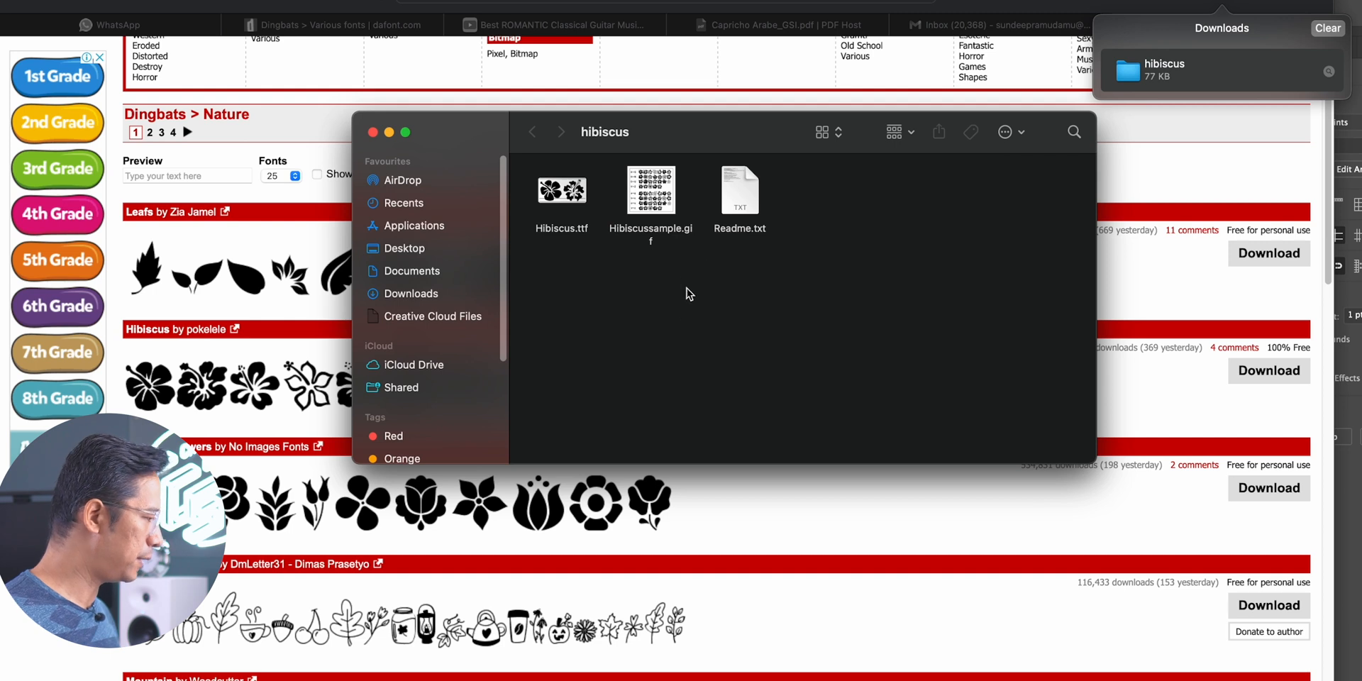
double_click(596, 227)
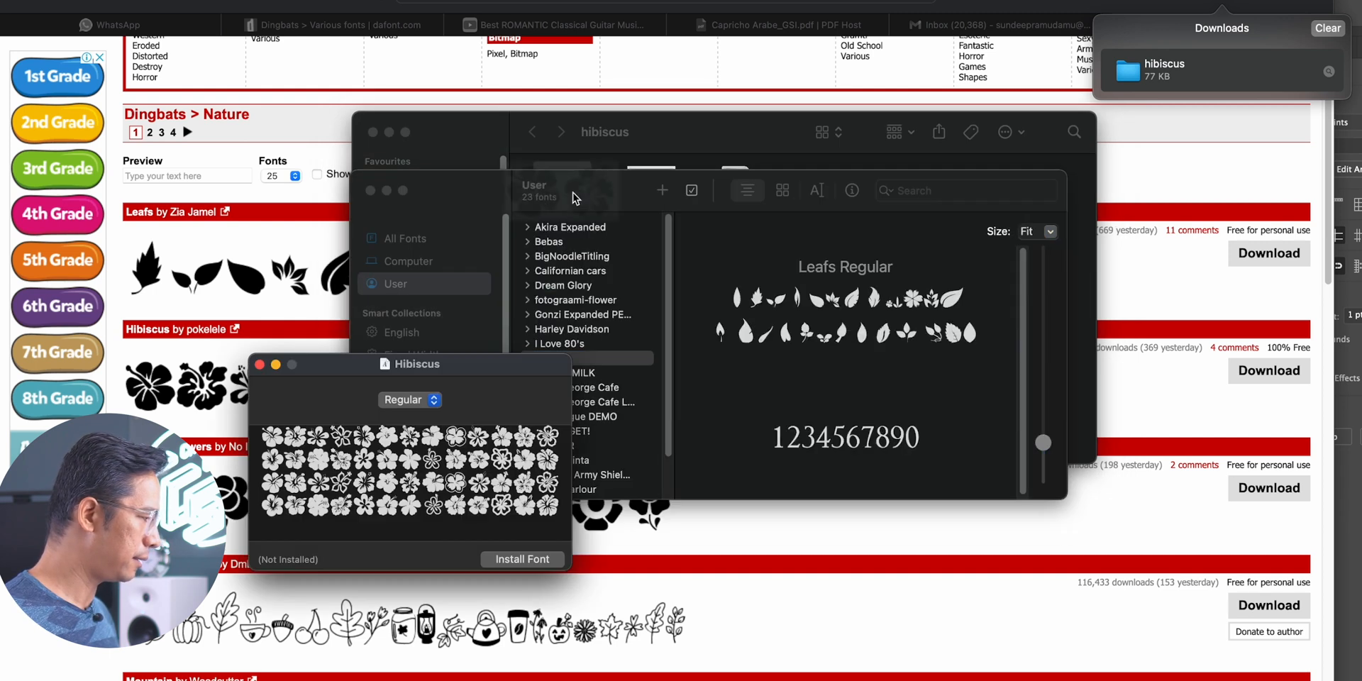
left_click(522, 559)
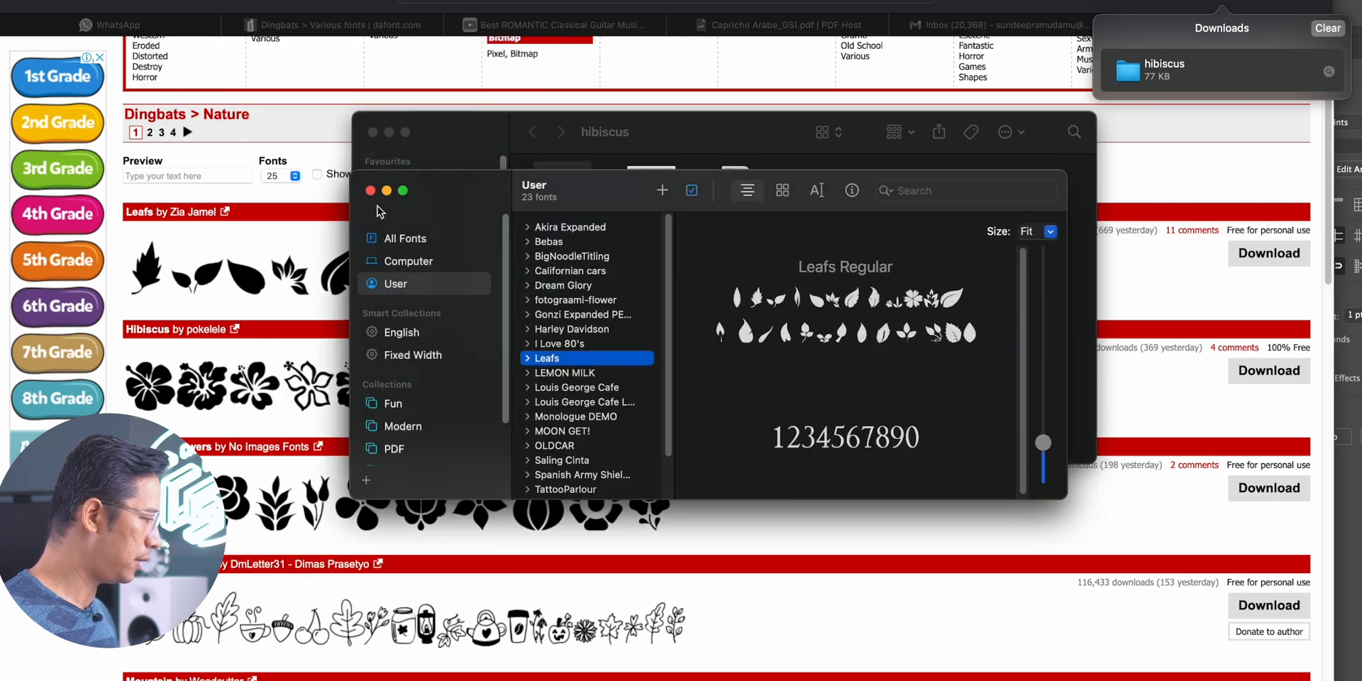
left_click(370, 191)
left_click(373, 132)
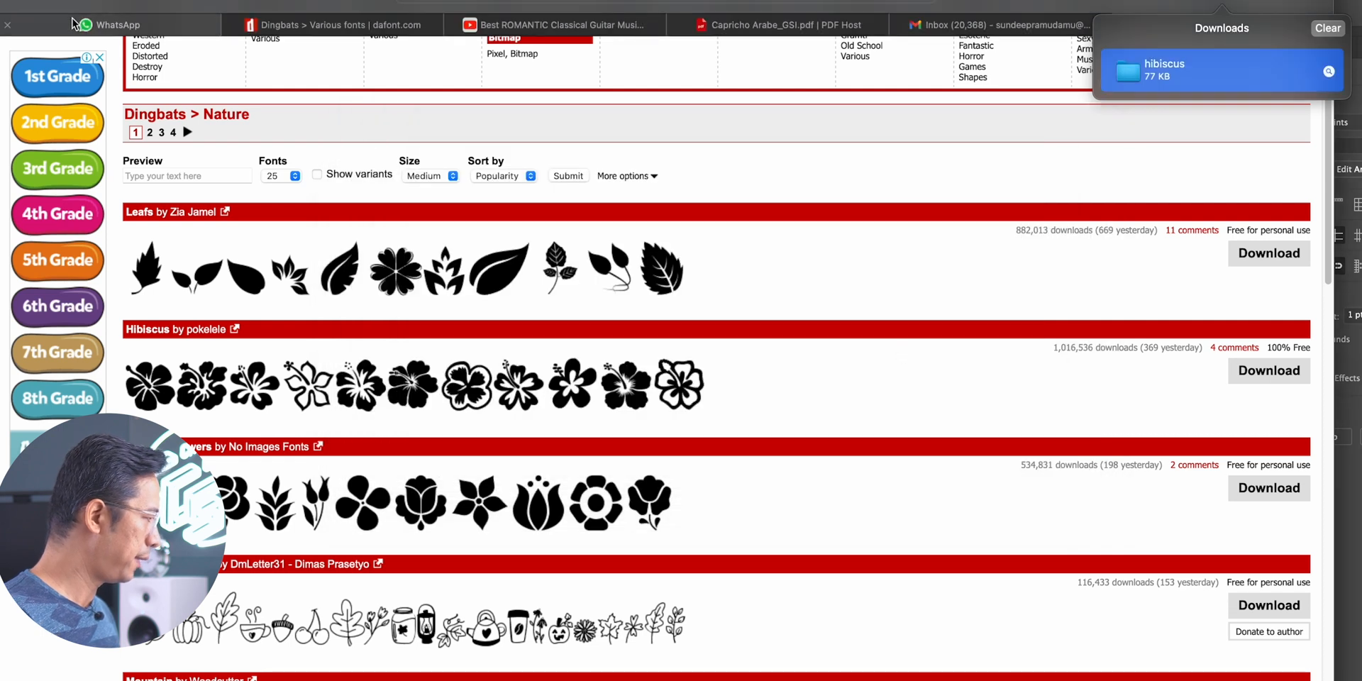
left_click(44, 3)
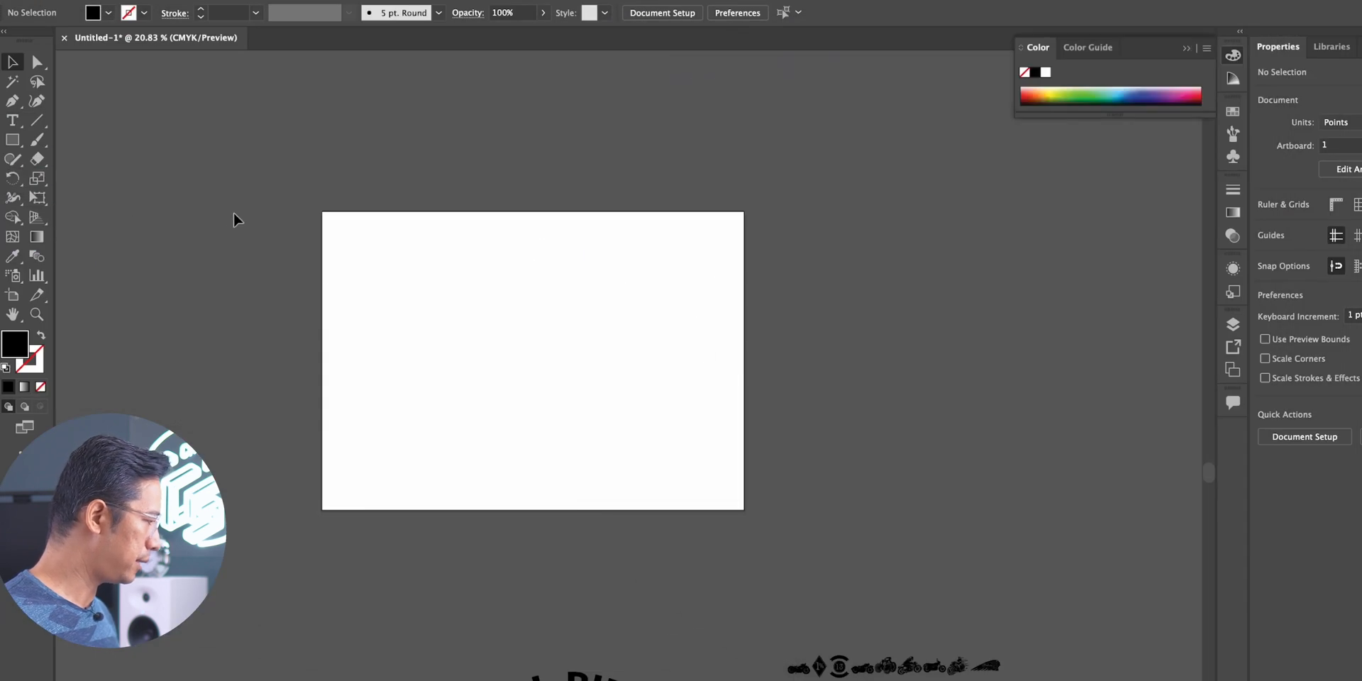
left_click(12, 121)
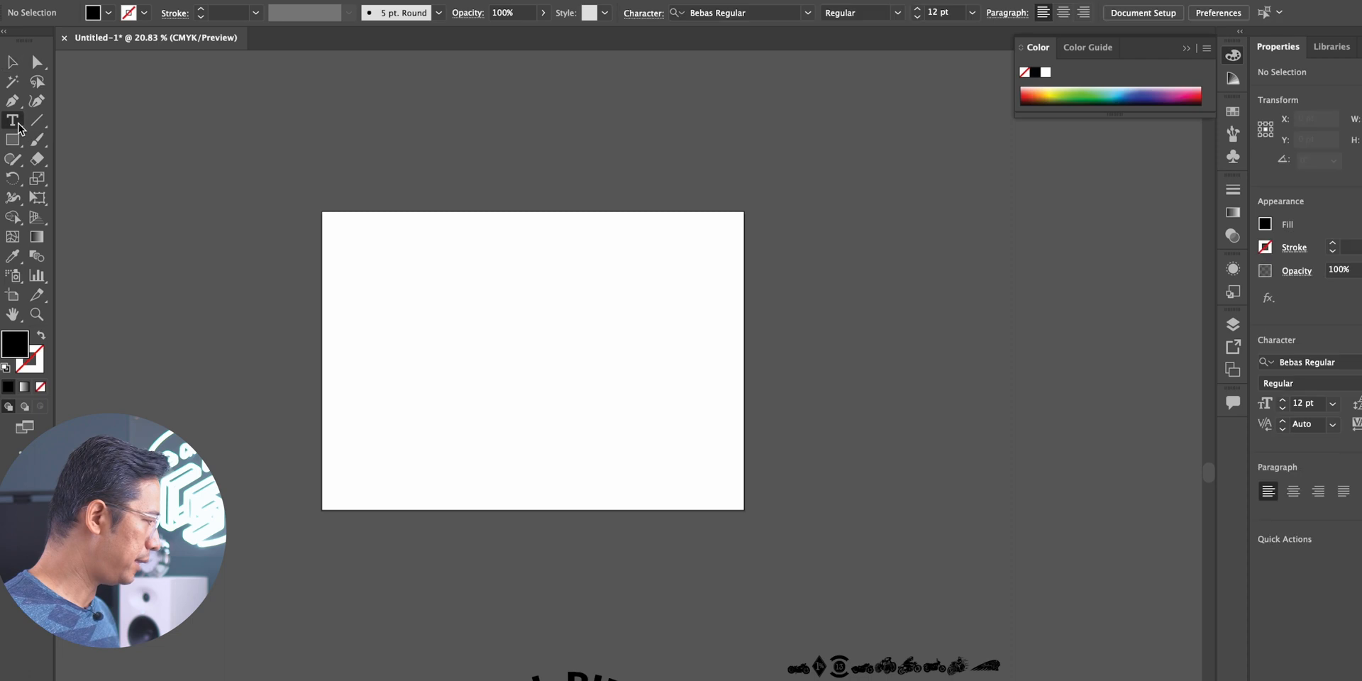
scroll(369, 281, "up", 5)
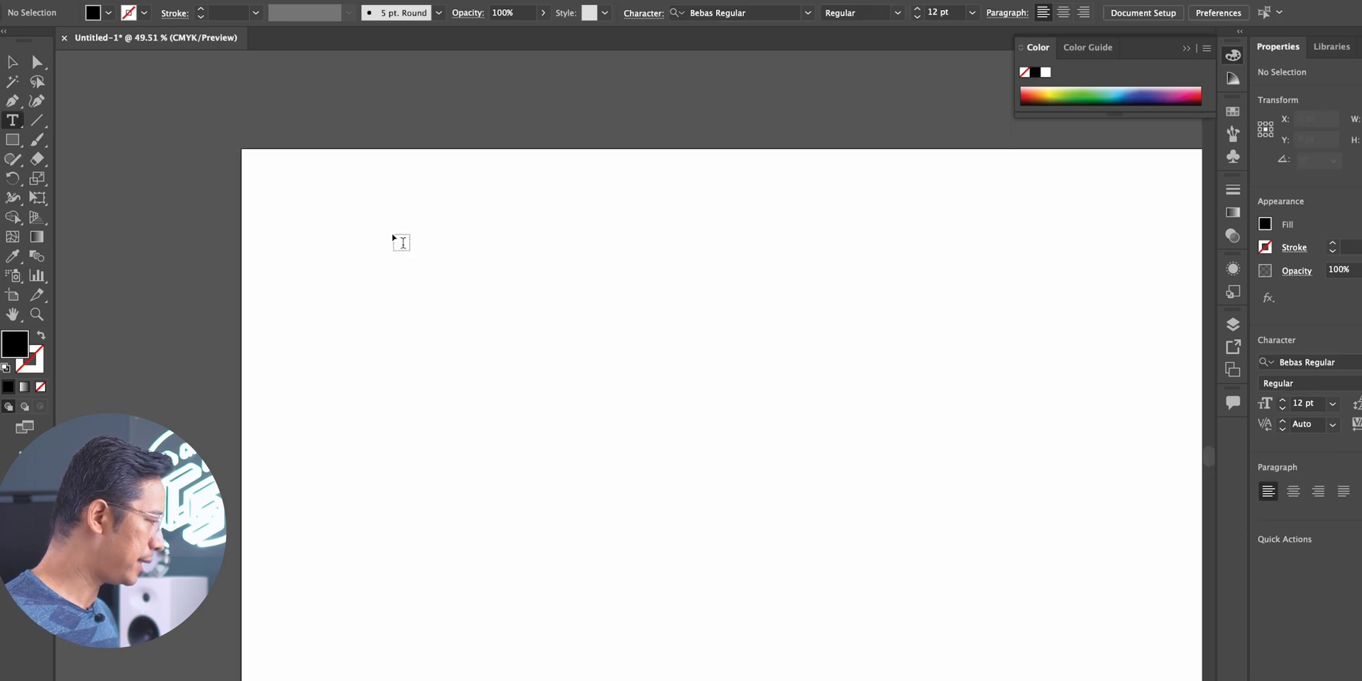
left_click(393, 230)
type("1234567890")
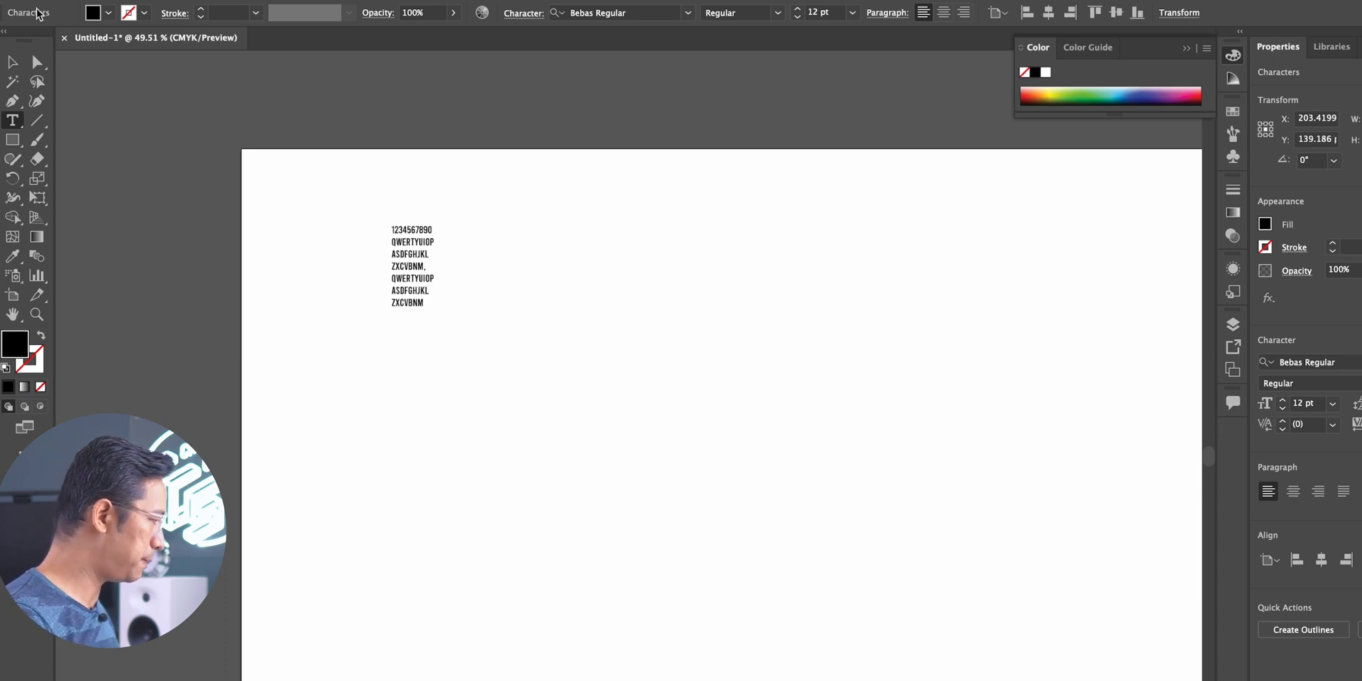
Change the text block's font to Hibiscus and enlarge it proportionally to about 70.58 pt
left_click(14, 62)
right_click(409, 244)
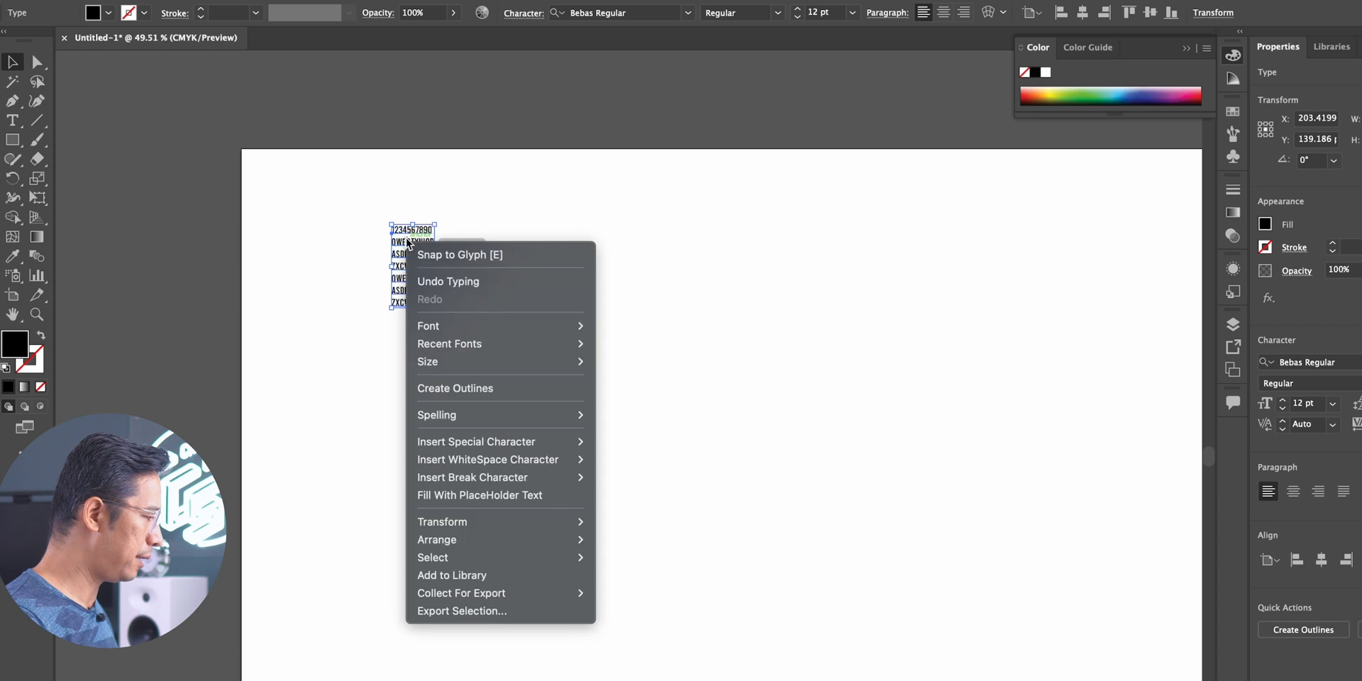
mouse_move(445, 321)
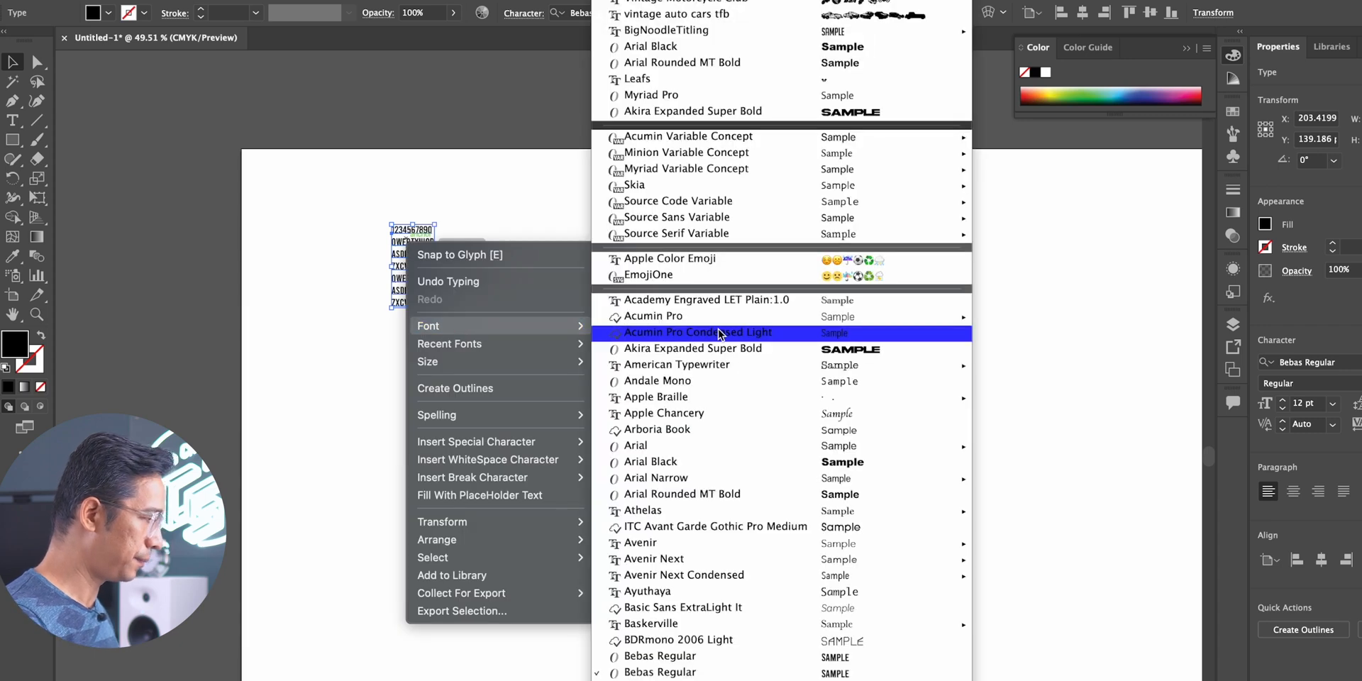
scroll(718, 333, "down", 10)
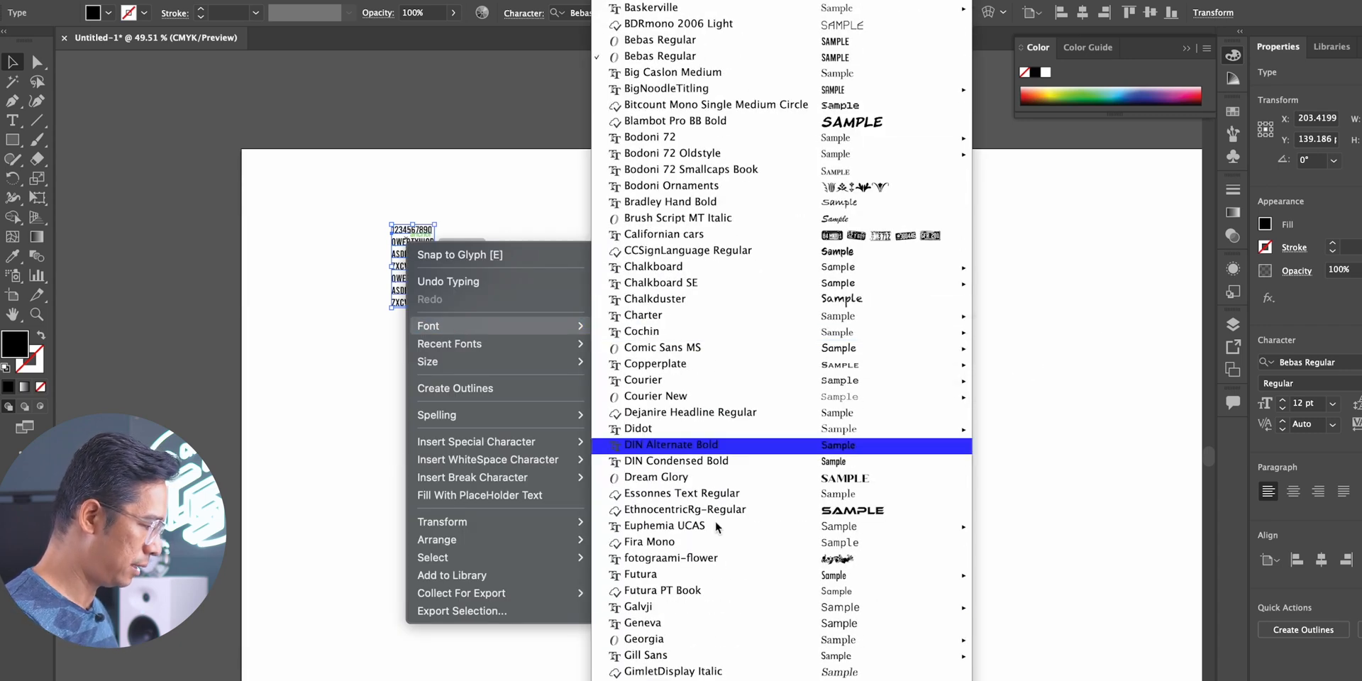
left_click(674, 679)
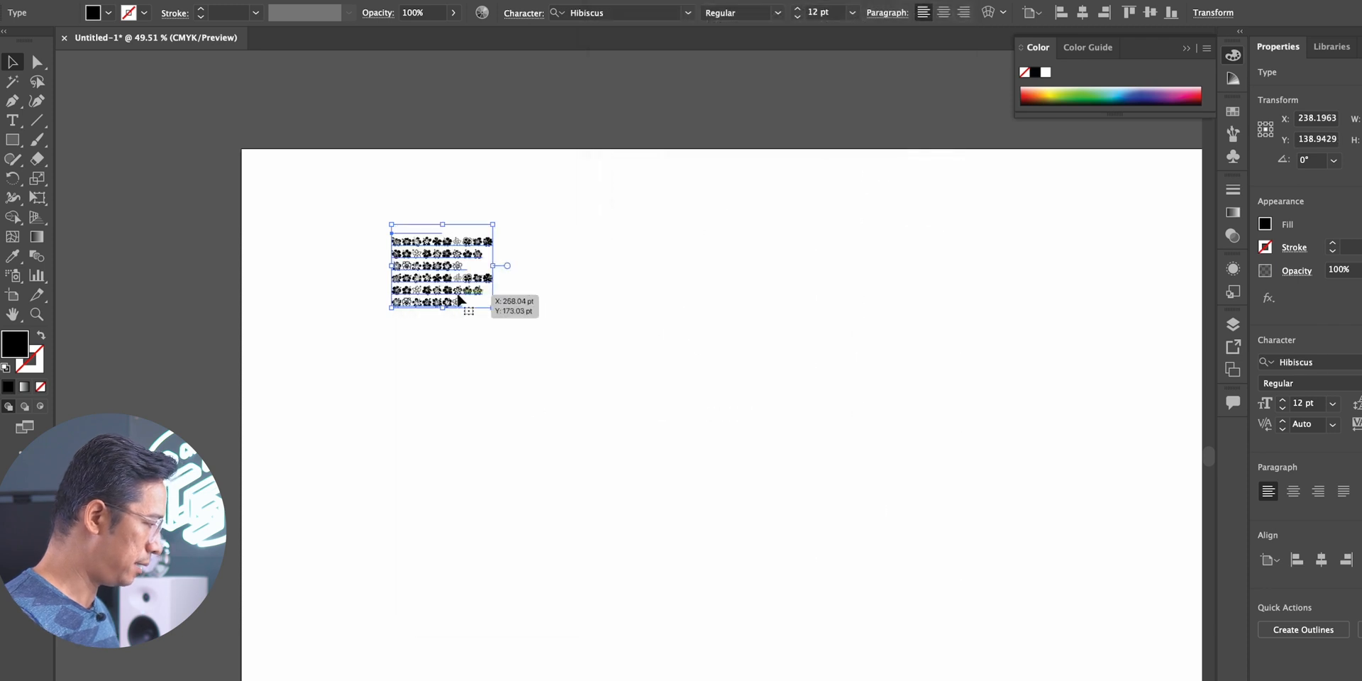
left_click_drag(495, 308, 986, 678)
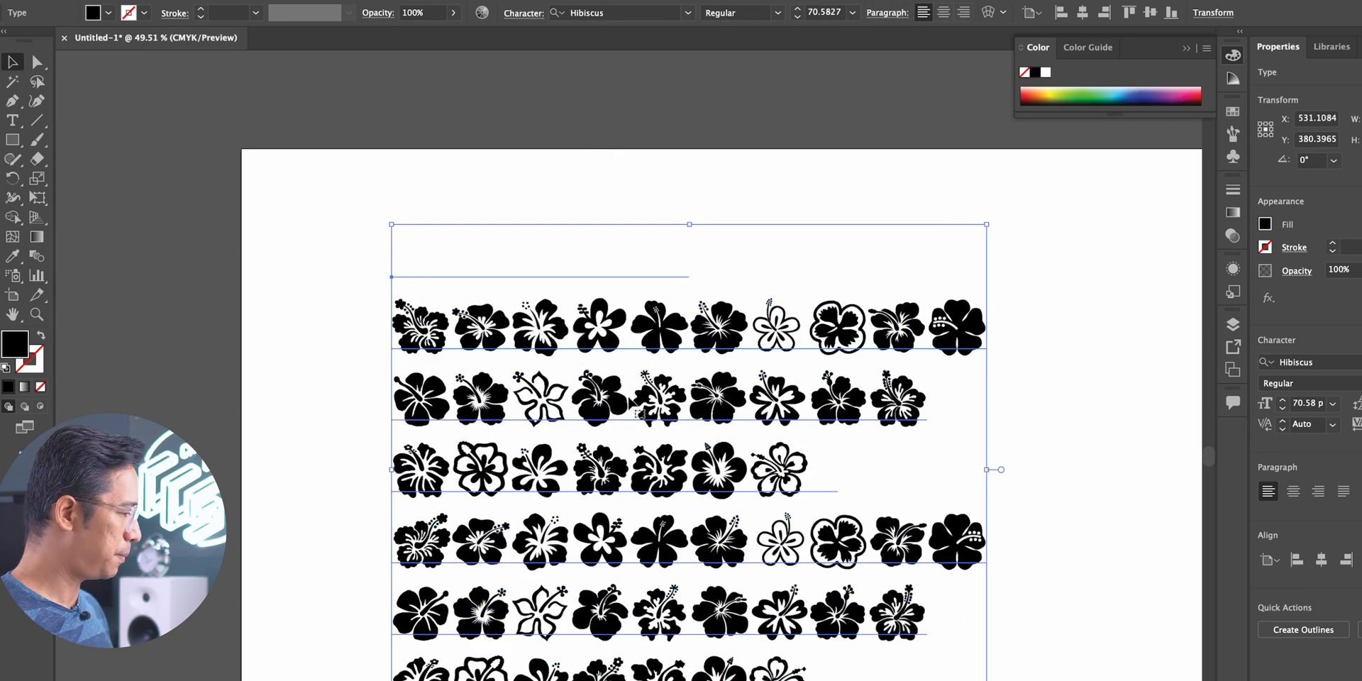
Move the hibiscus text past the artboard's right edge and back onto the middle of the artboard
left_click_drag(596, 397, 1061, 244)
scroll(614, 241, "down", 5)
right_click(1061, 245)
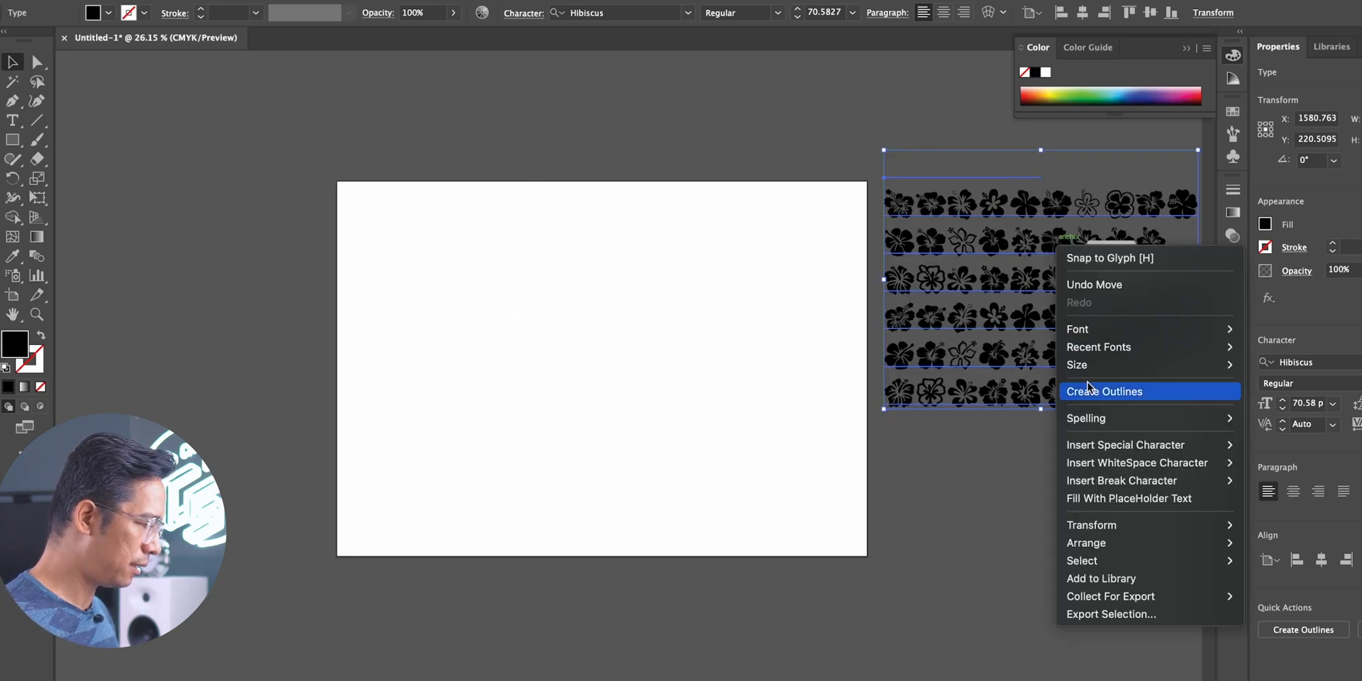
left_click_drag(978, 241, 563, 336)
Convert the hibiscus text to outlines and ungroup it into separate flower shapes
scroll(563, 336, "up", 8)
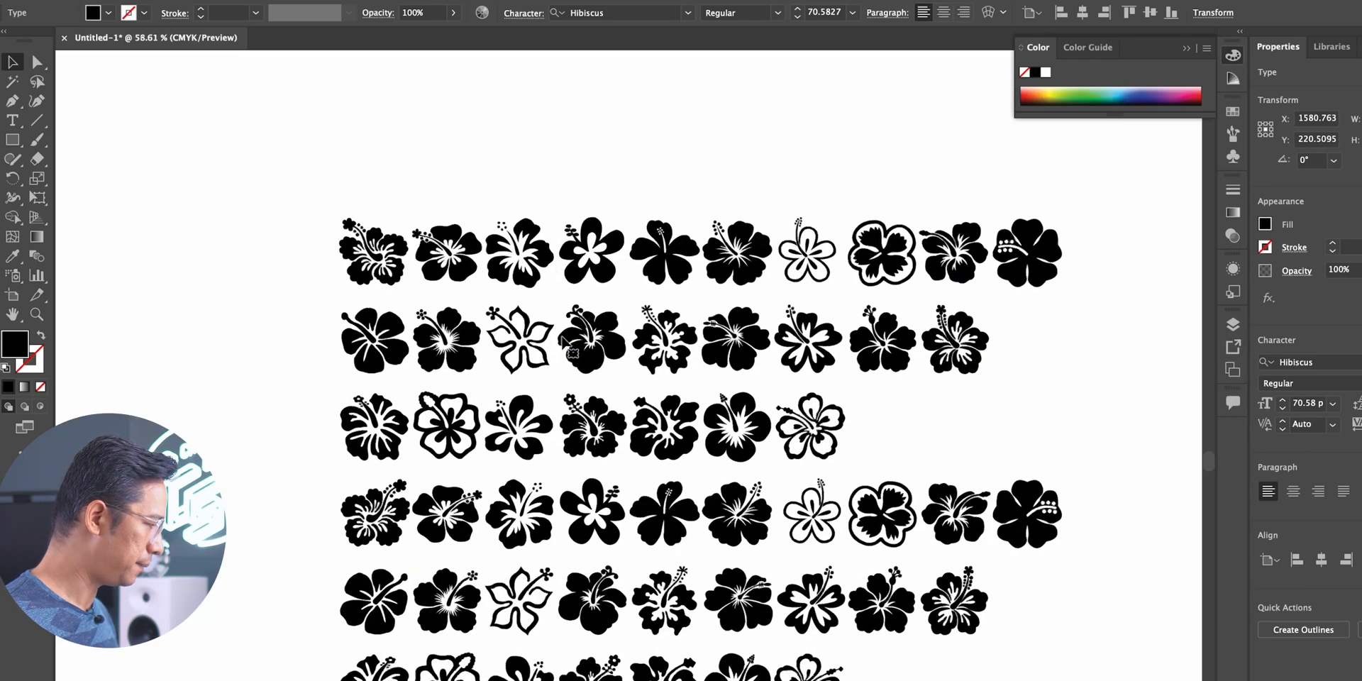
right_click(564, 342)
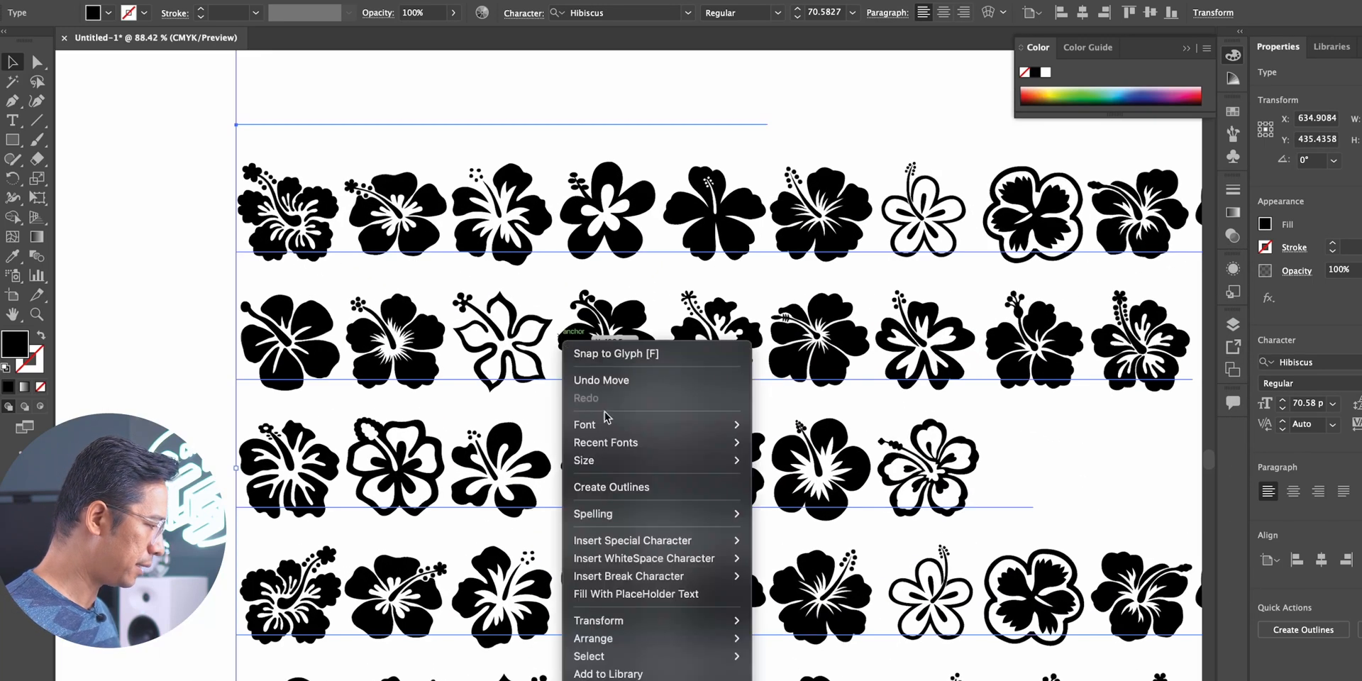
left_click(605, 488)
right_click(301, 238)
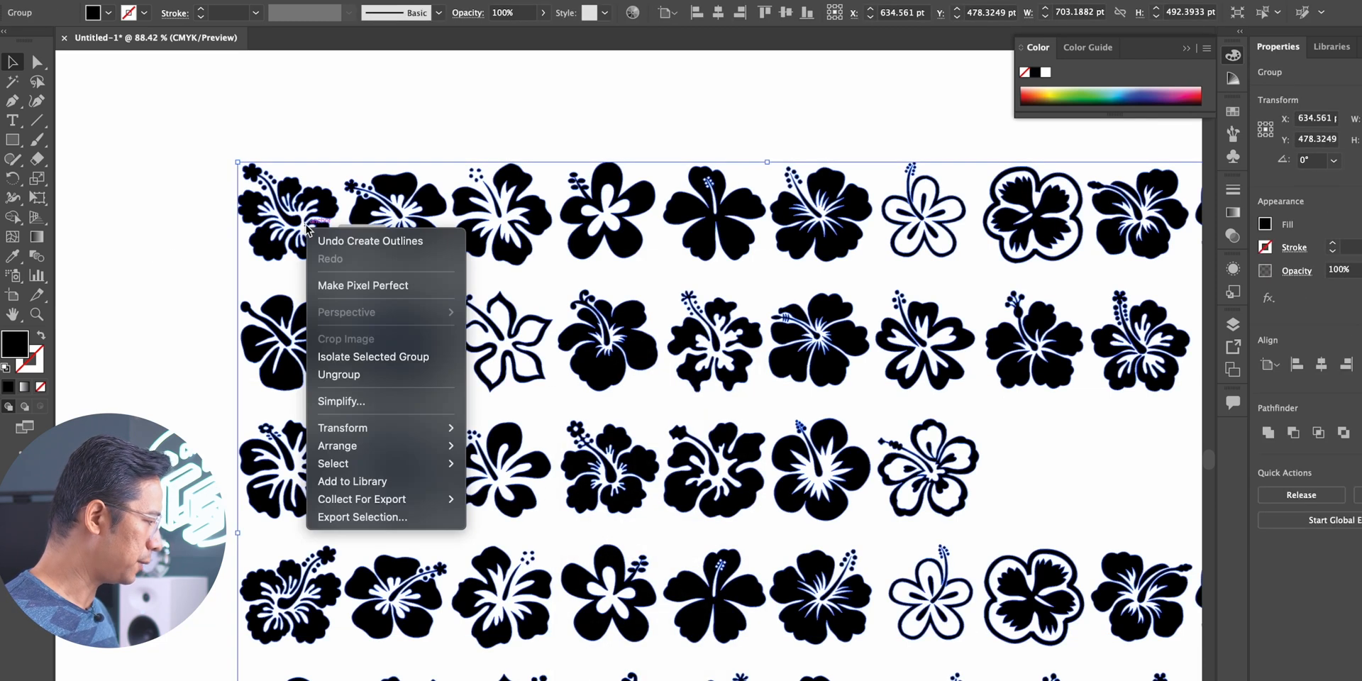
left_click(365, 377)
left_click(198, 262)
Pull several individual flowers out of the rows to the artboard's left side and enlarge some of them
scroll(199, 263, "down", 3)
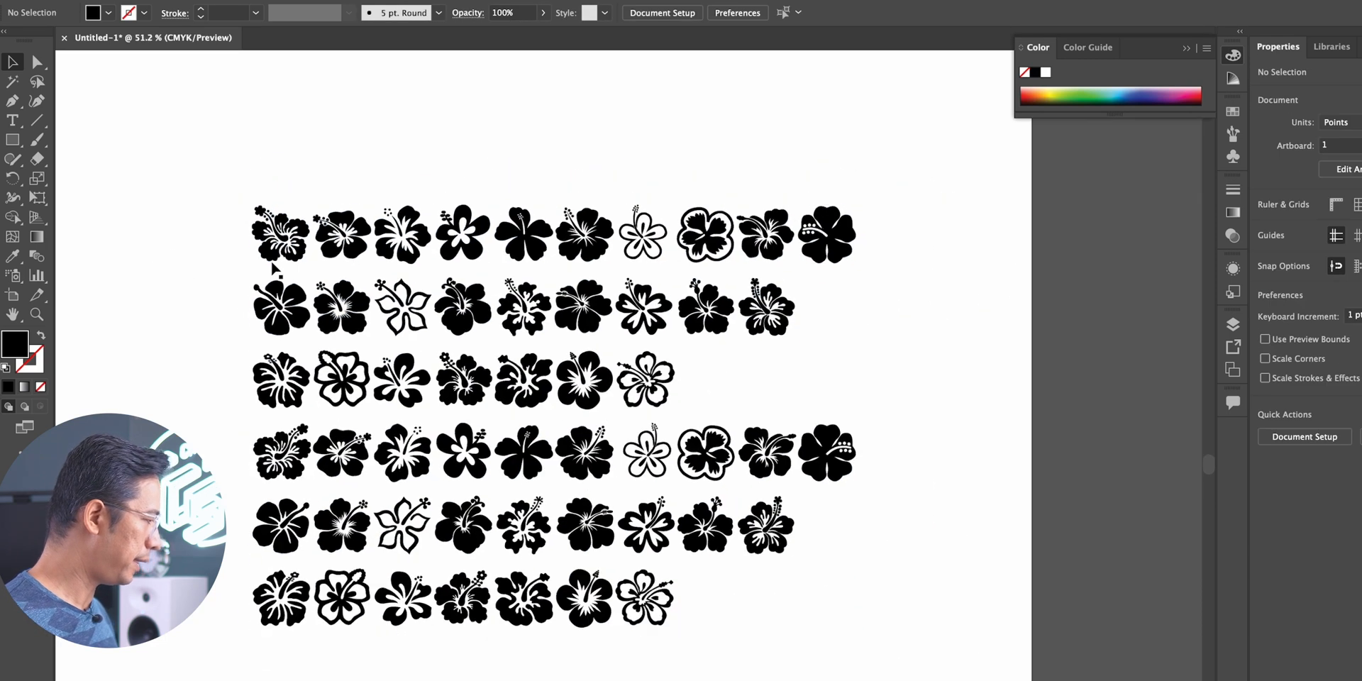
left_click_drag(291, 230, 177, 131)
left_click_drag(319, 332, 273, 315)
left_click_drag(252, 262, 276, 208)
left_click_drag(342, 252, 313, 211)
left_click_drag(331, 213, 294, 196)
left_click_drag(386, 310, 173, 282)
left_click_drag(270, 447, 182, 326)
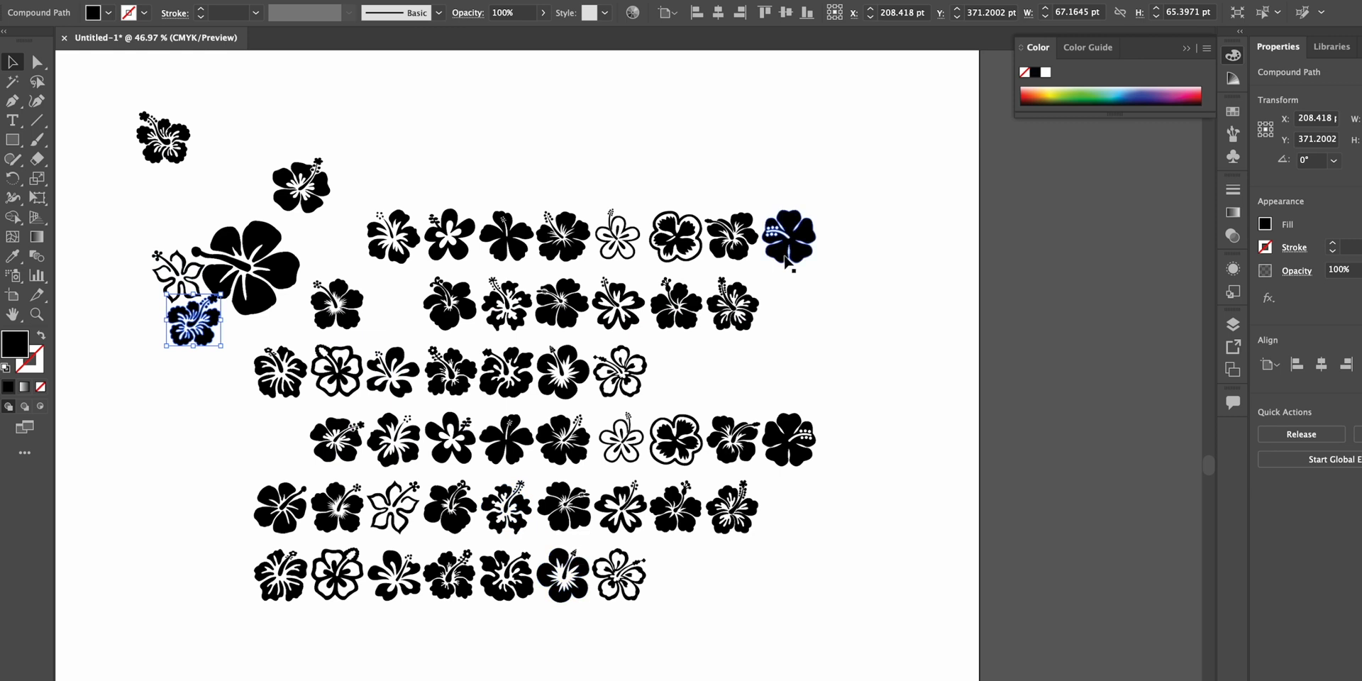
left_click_drag(786, 257, 189, 458)
Move the remaining rows of flowers past the artboard's right edge, keeping only the chosen flowers on the artboard
left_click_drag(844, 191, 397, 596)
left_click_drag(433, 365, 1079, 353)
left_click_drag(245, 344, 356, 567)
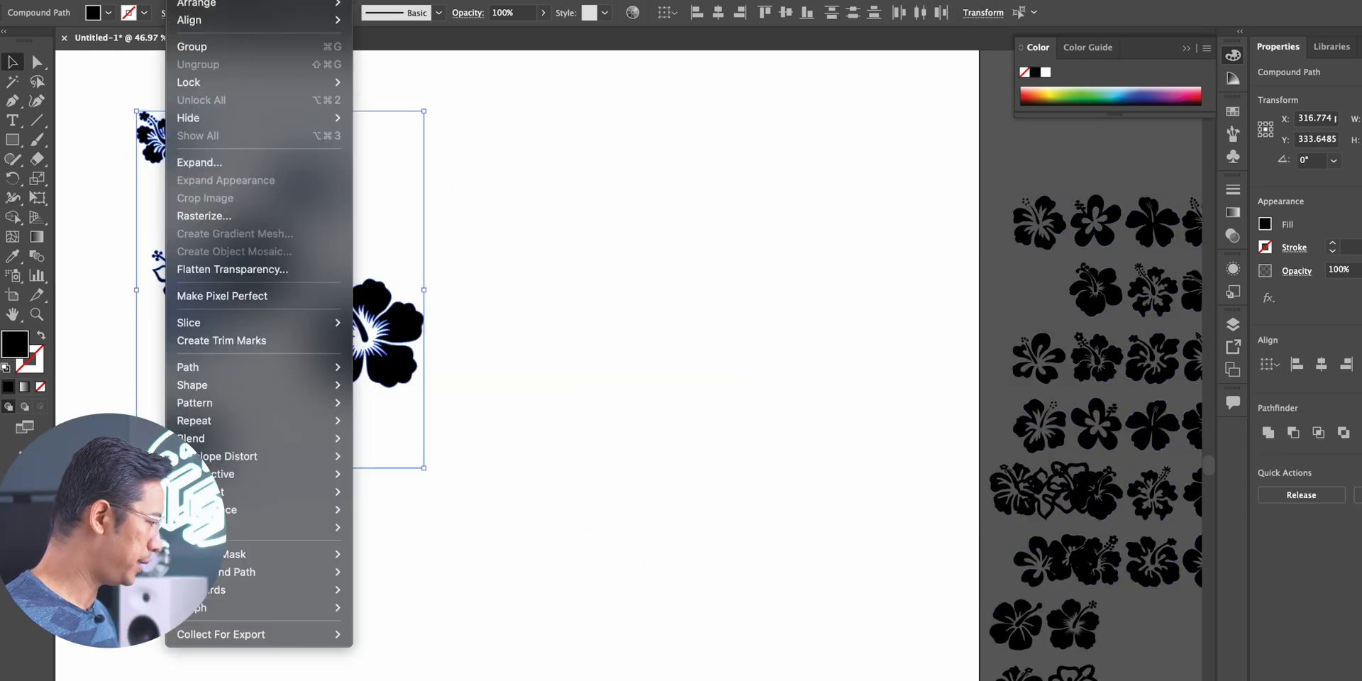
Make a new pattern swatch from the flowers chosen on the artboard and dismiss the notice
mouse_move(237, 400)
left_click(359, 402)
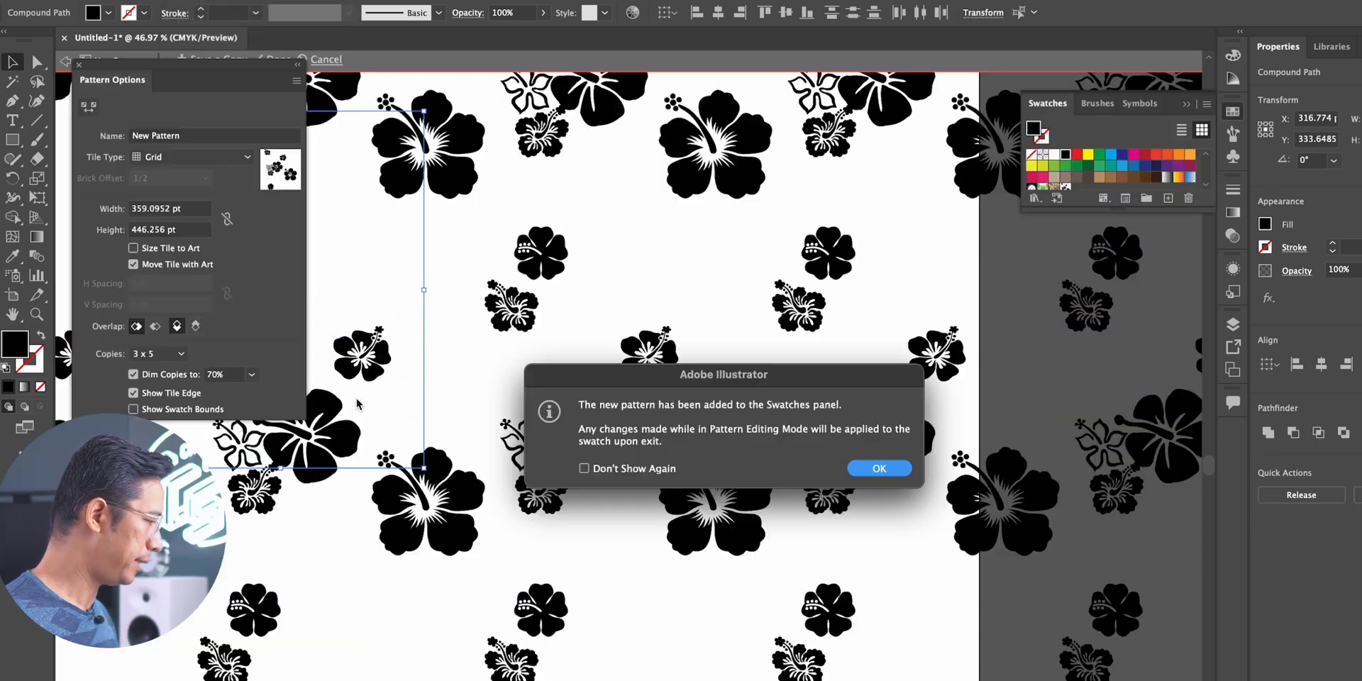
left_click(878, 469)
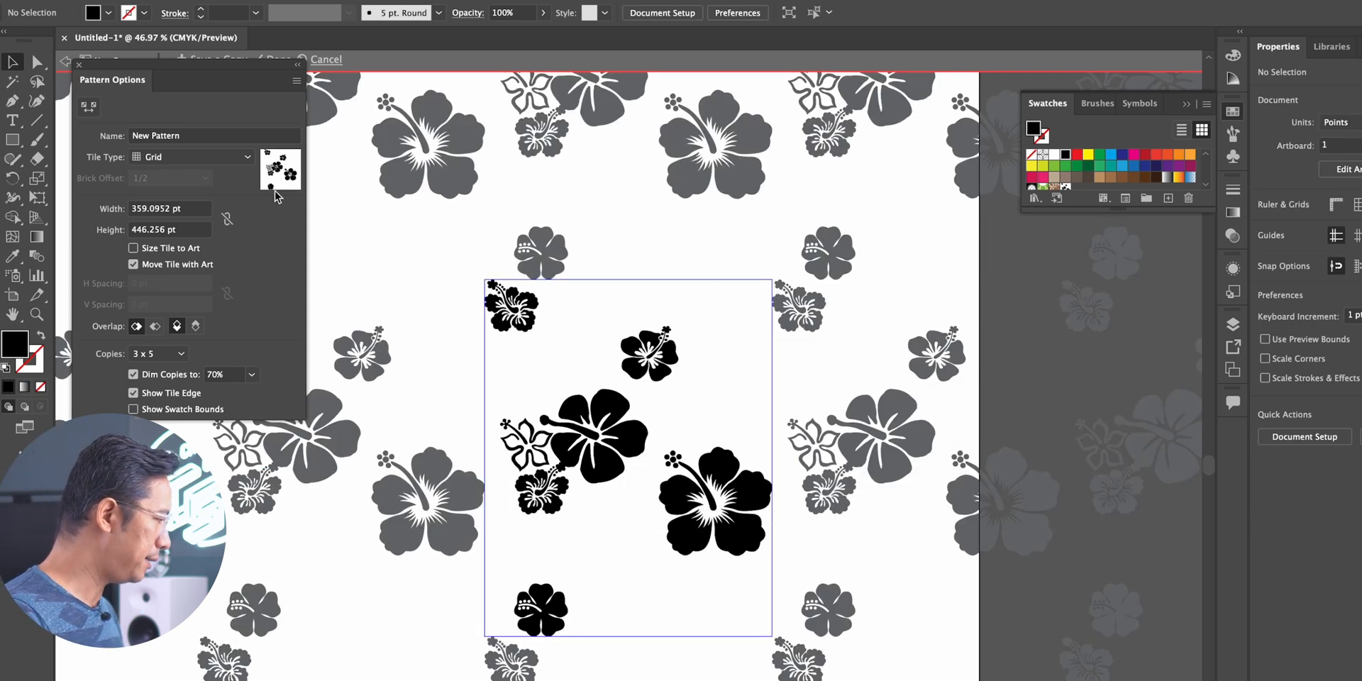
Reposition two small flowers within the pattern tile to even out the spacing and exit pattern editing with the changes kept
left_click_drag(649, 353, 687, 378)
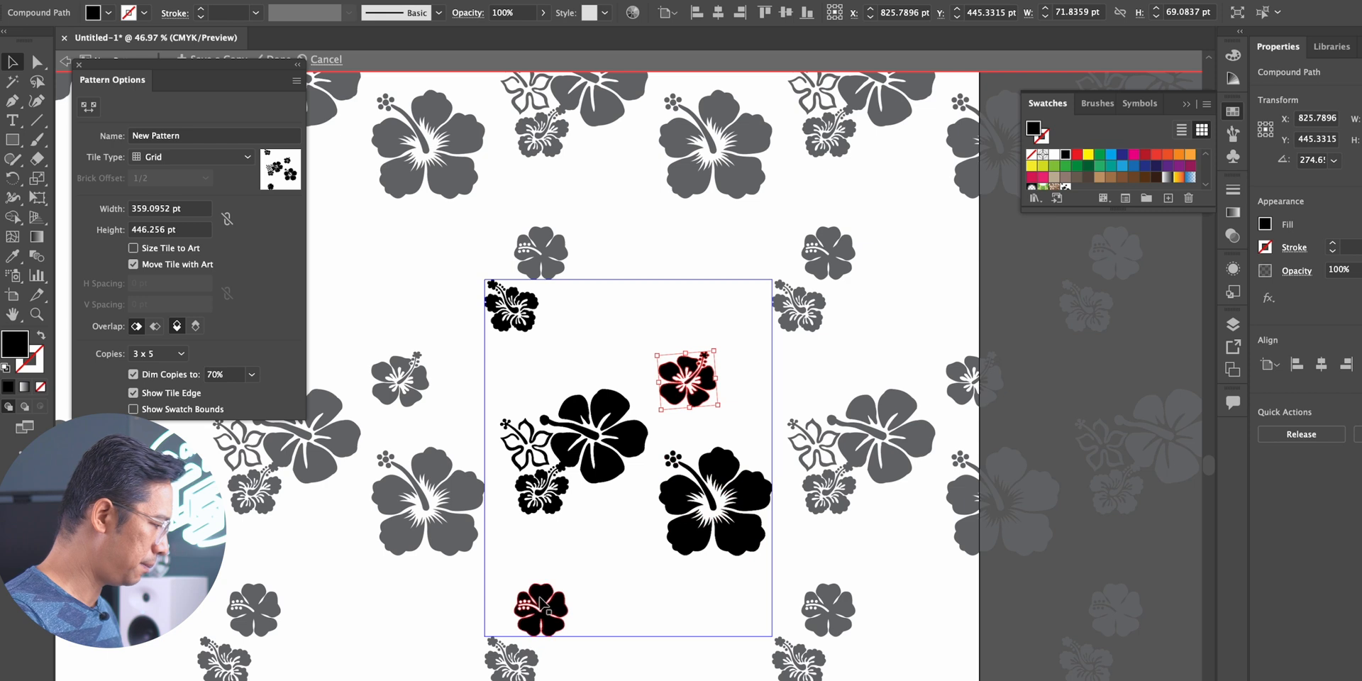
left_click_drag(540, 607, 614, 547)
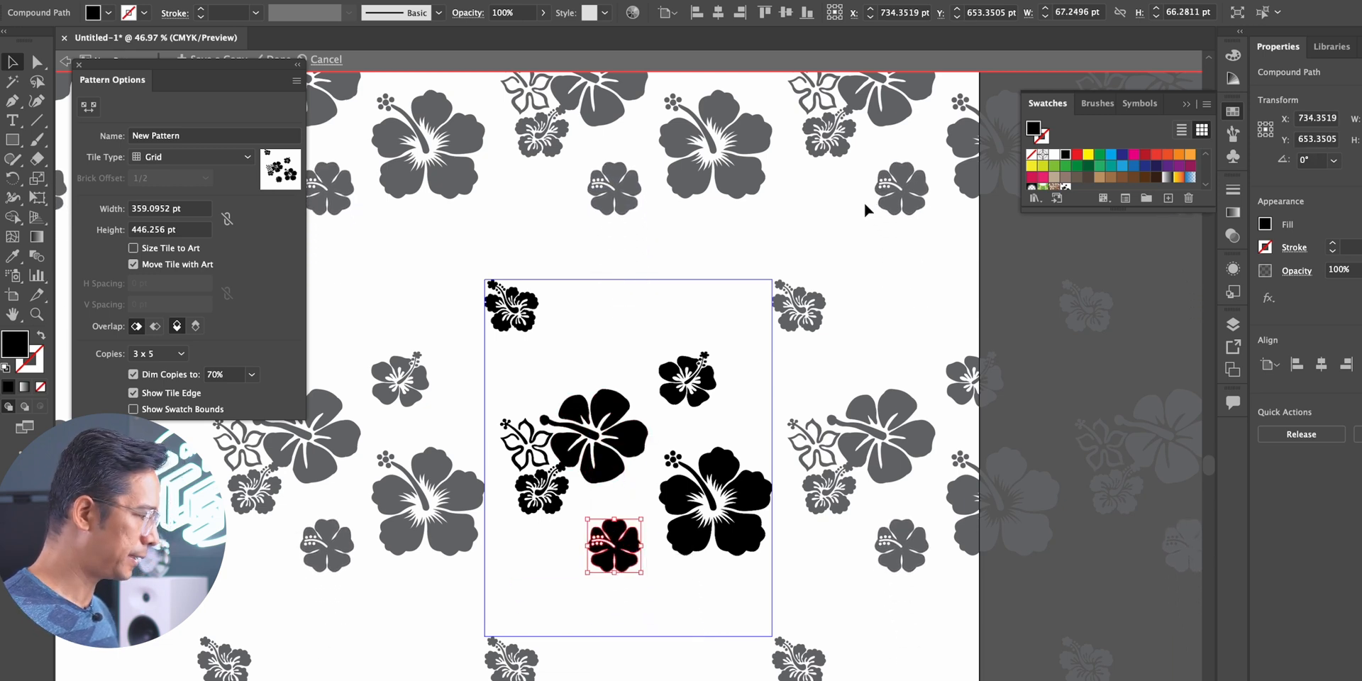
left_click(78, 64)
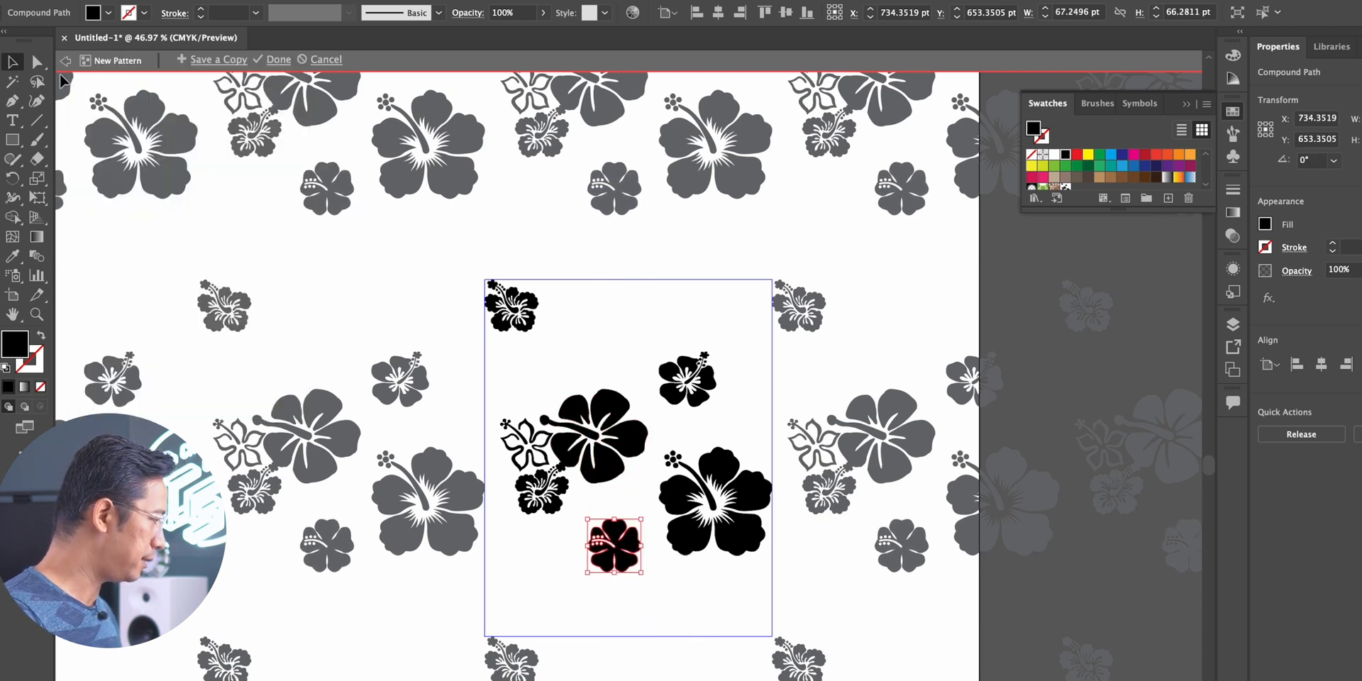
left_click(66, 62)
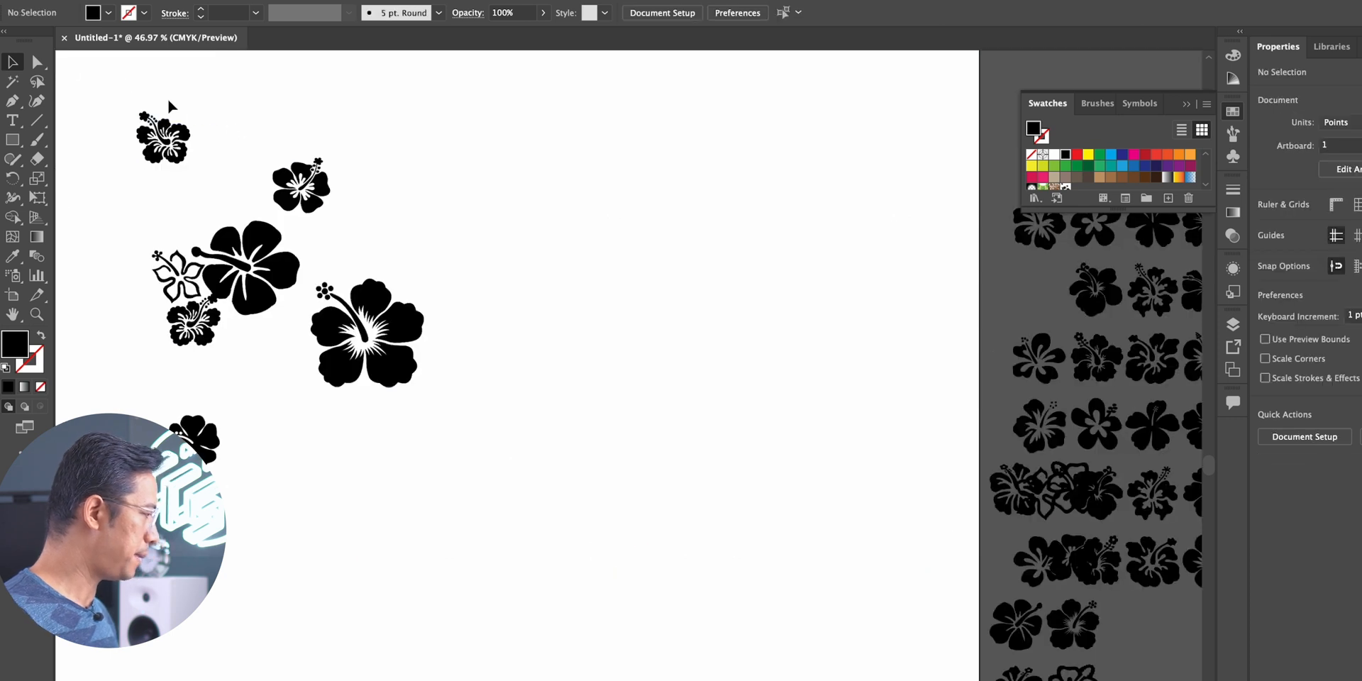
Move all the original pattern flowers off the artboard, beyond the lower right of the stored flower rows, and deselect them
left_click(289, 248)
left_click_drag(361, 296, 1221, 667)
key("super+z")
scroll(241, 276, "down", 3)
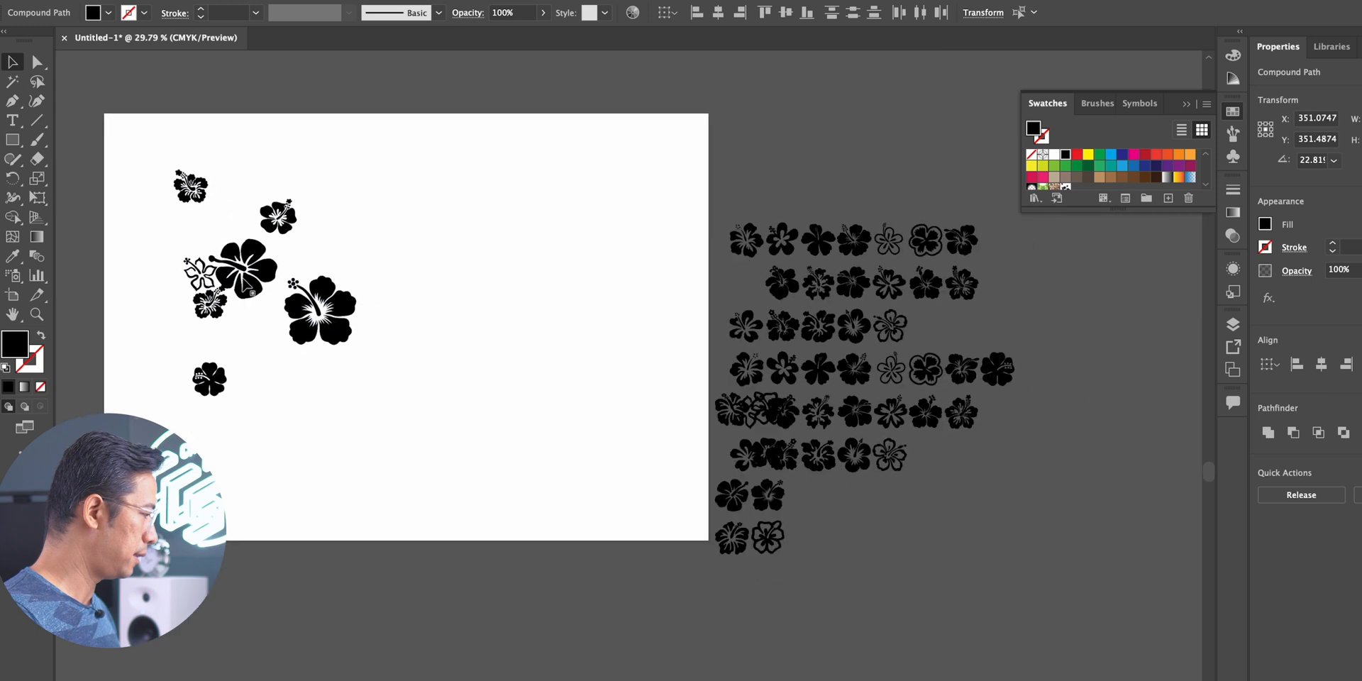
left_click(297, 286)
left_click_drag(297, 286, 1101, 563)
left_click(468, 317)
Draw a rectangle about 1108 by 797 pt over most of the artboard and fill it with the new flower pattern swatch
left_click(13, 140)
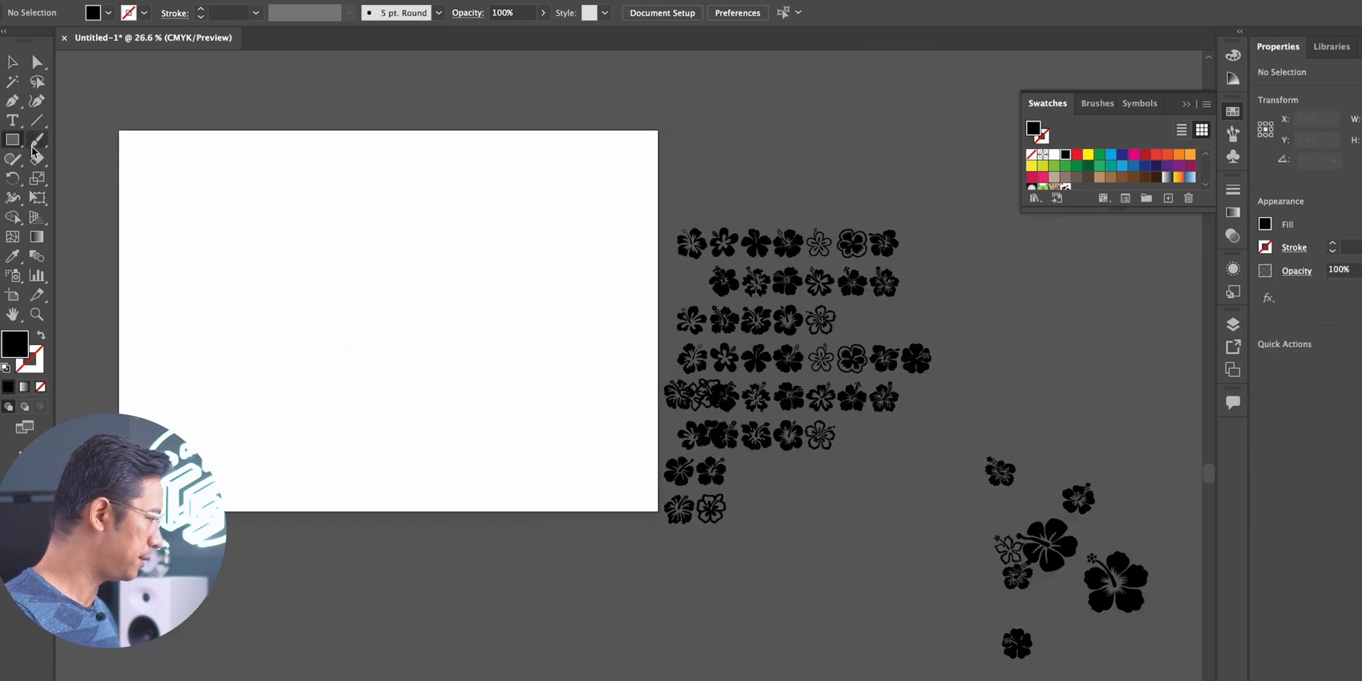
left_click_drag(122, 131, 625, 491)
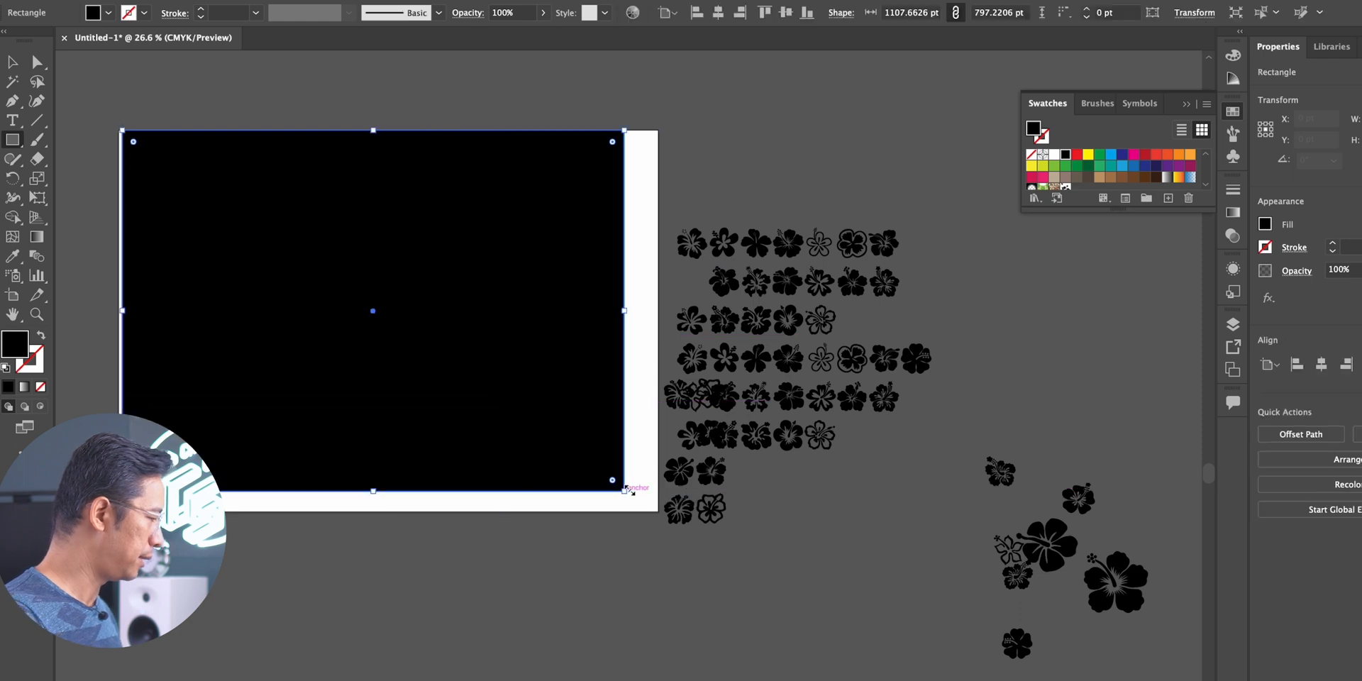
left_click(1065, 188)
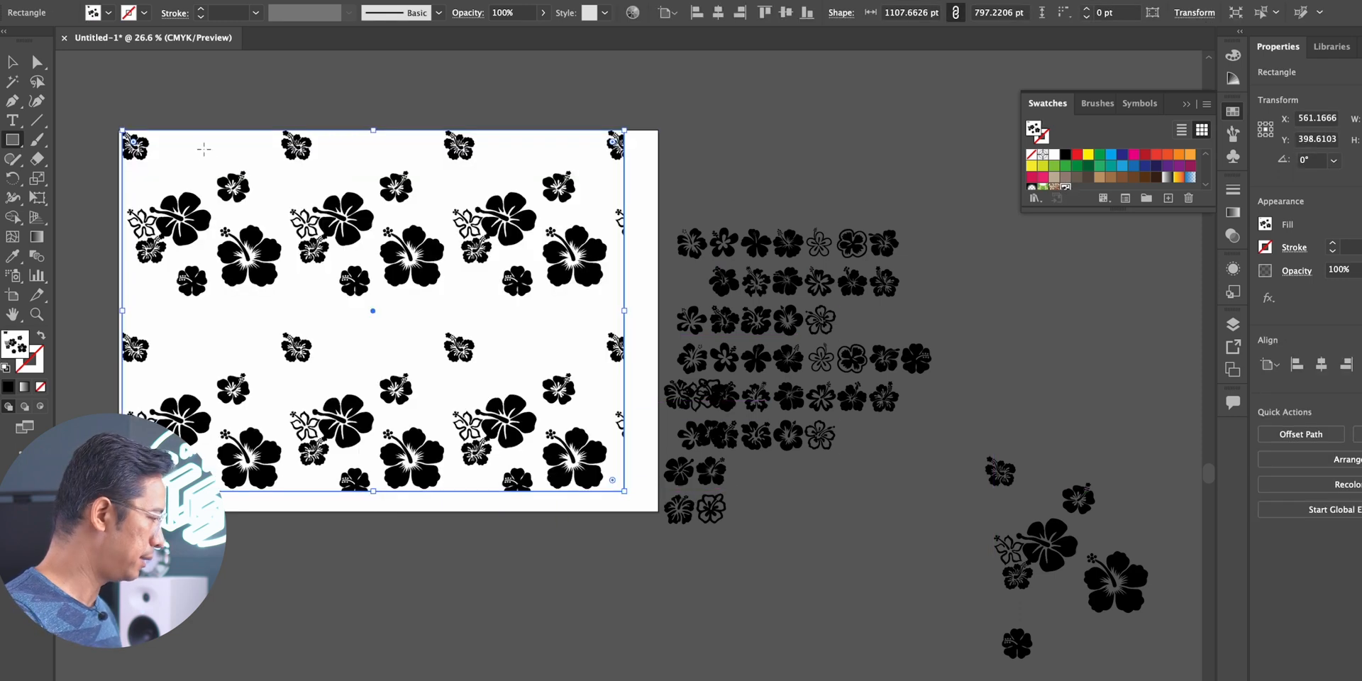